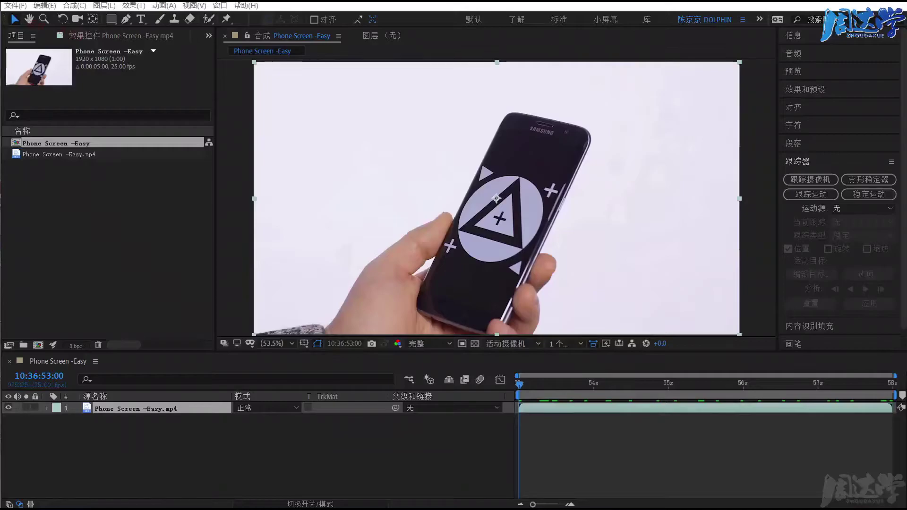
Step: Deselect the footage layer, hide the footage folder window and preview the phone footage
left_click(229, 220)
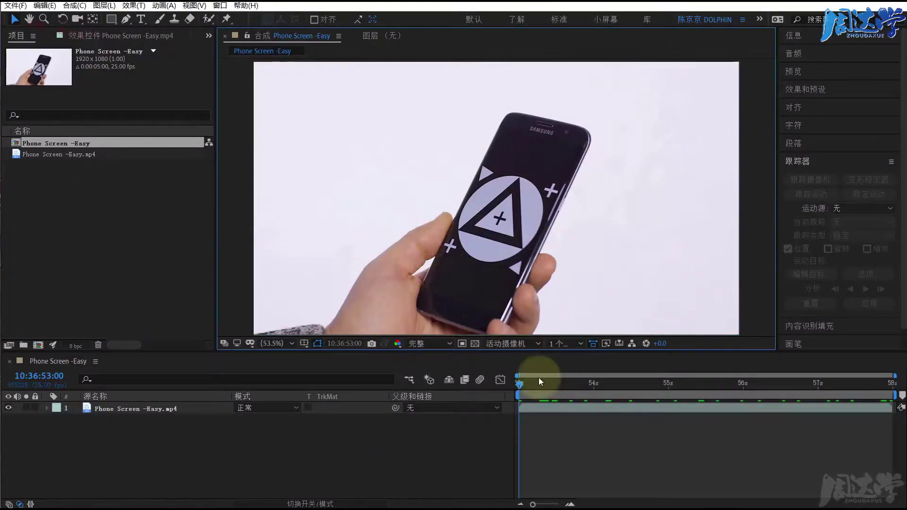
left_click(417, 444)
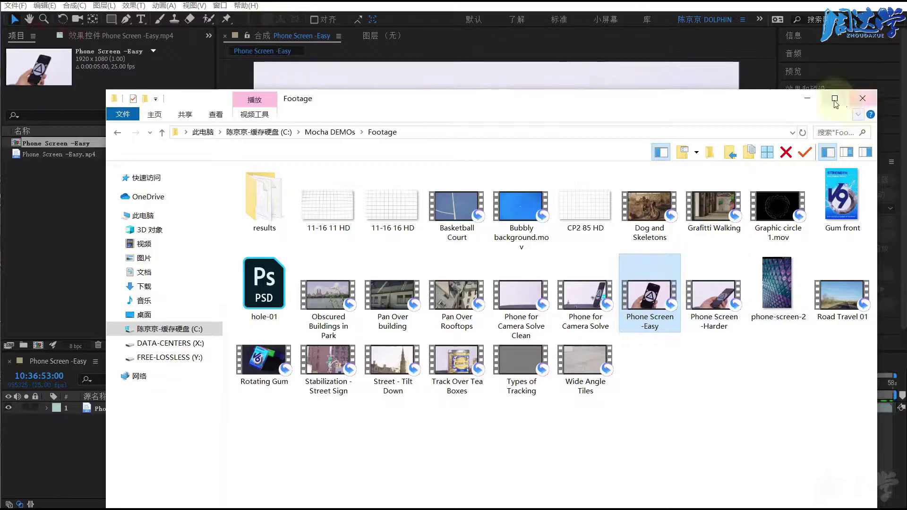
left_click(807, 98)
mouse_move(523, 385)
left_mouse_down()
mouse_move(787, 399)
mouse_move(603, 400)
mouse_move(861, 405)
mouse_move(506, 397)
left_mouse_up()
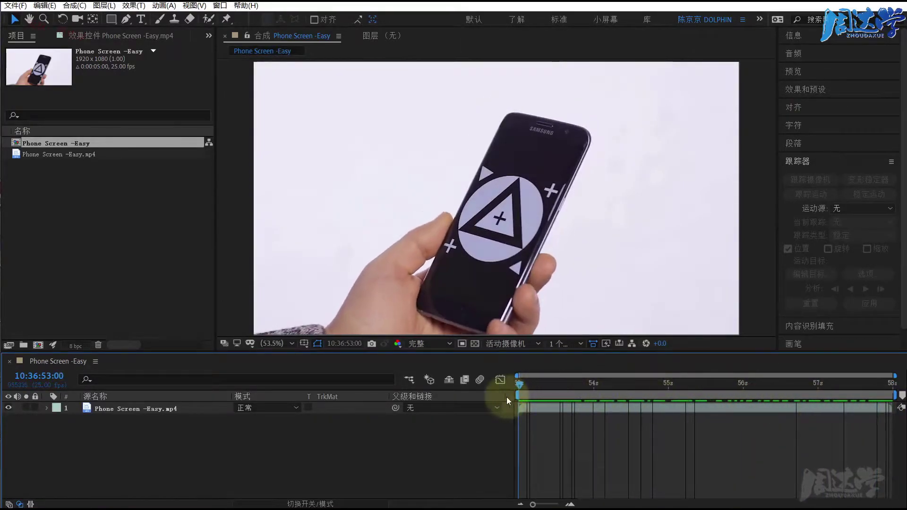
Step: Send the Phone Screen -Easy.mp4 layer to Boris FX Mocha with Animation > Track in Boris FX Mocha
left_click(165, 6)
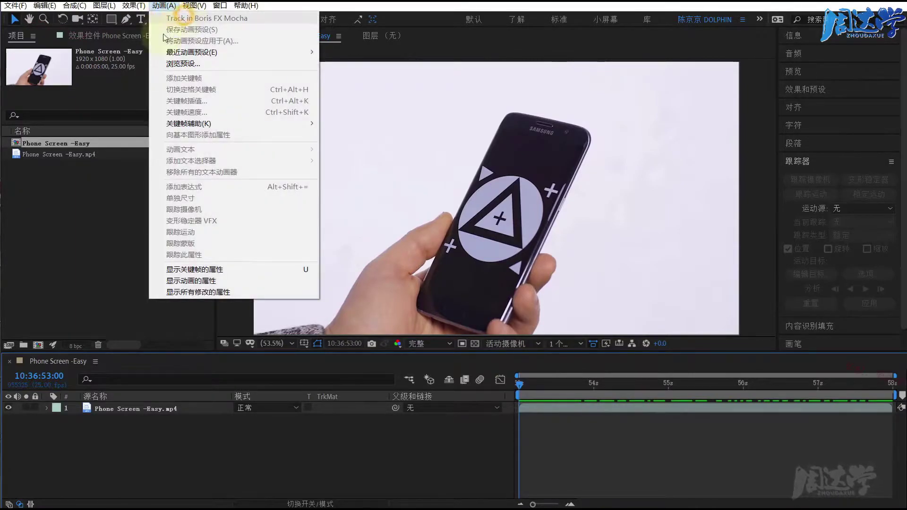
left_click(76, 283)
left_click(162, 416)
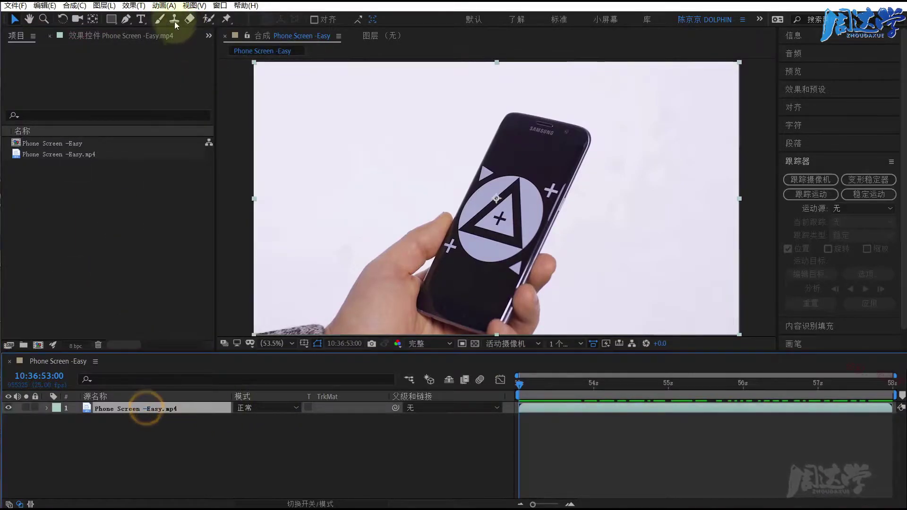
left_click(164, 5)
left_click(174, 19)
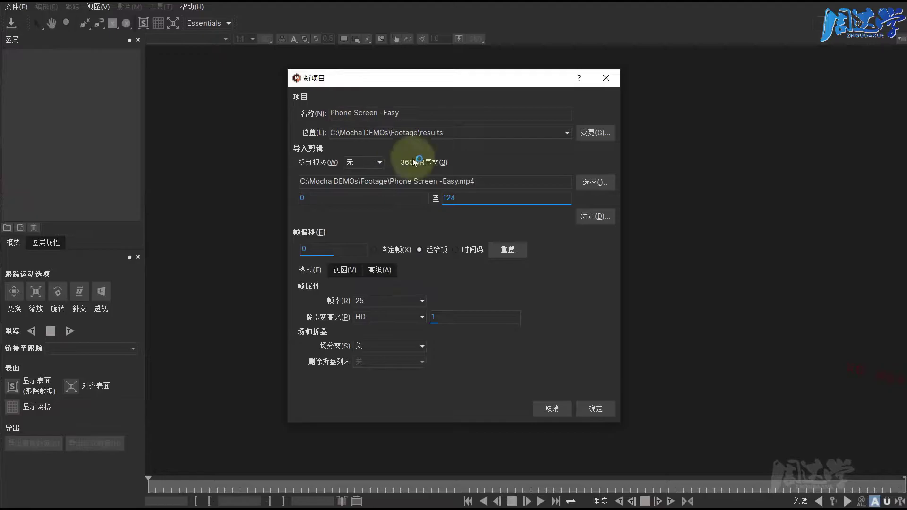
Step: Accept the Phone Screen -Easy.mp4 project (frames 0–124, 25 fps) and scrub to frame 46
left_click(602, 411)
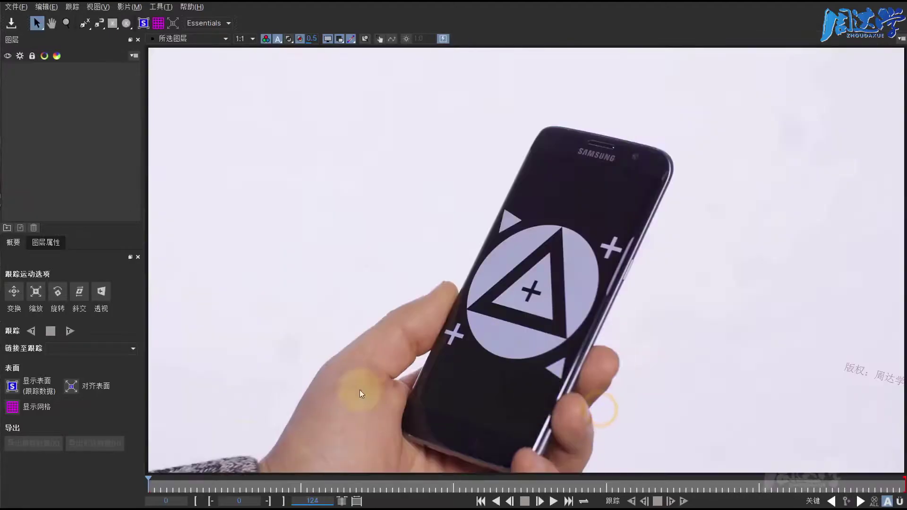
mouse_move(154, 480)
left_mouse_down()
mouse_move(789, 494)
mouse_move(346, 492)
left_mouse_up()
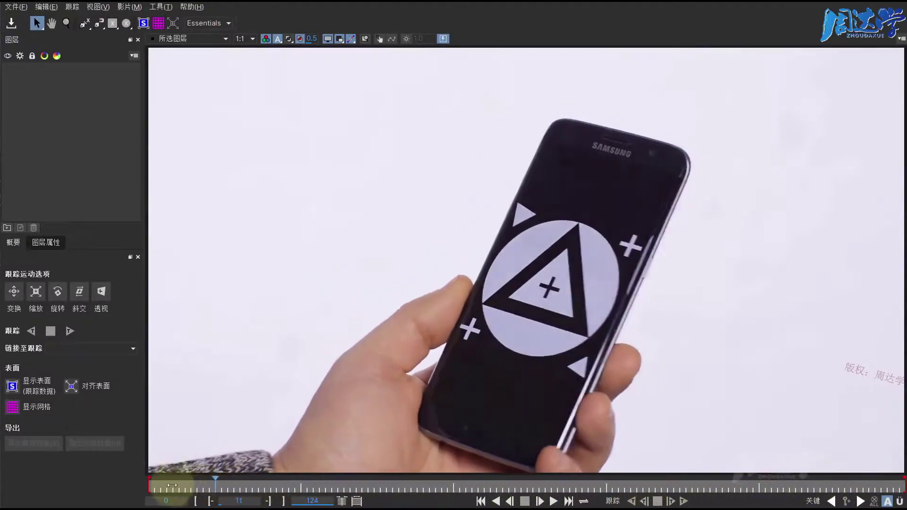
mouse_move(346, 492)
left_mouse_down()
mouse_move(426, 489)
mouse_move(387, 488)
mouse_move(402, 493)
left_mouse_up()
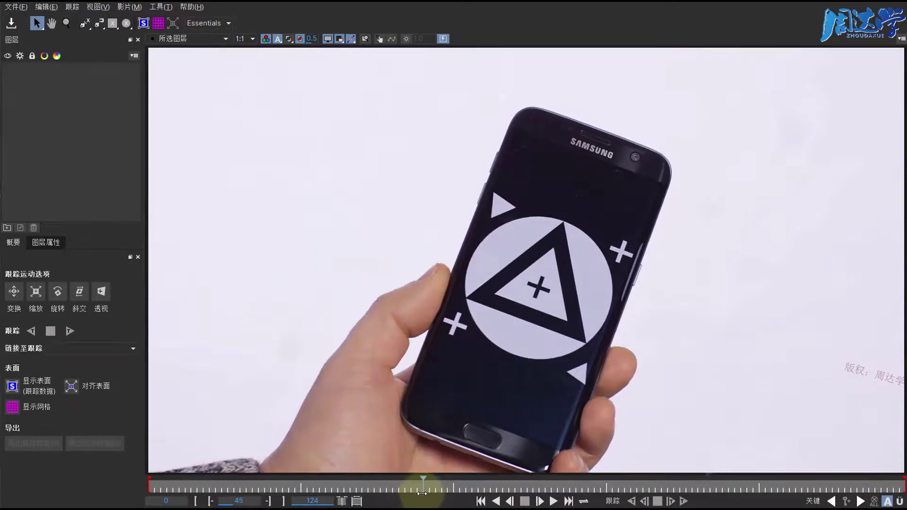
left_click_drag(401, 493, 429, 491)
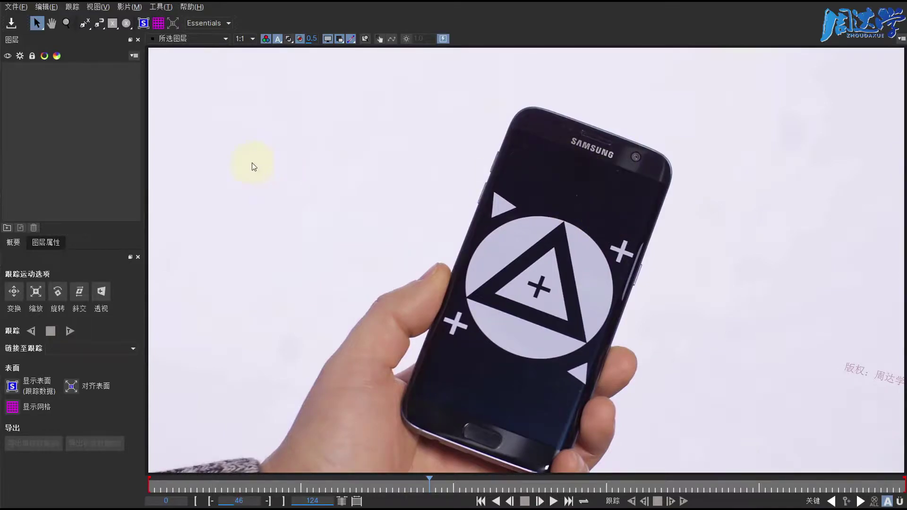
left_click(84, 21)
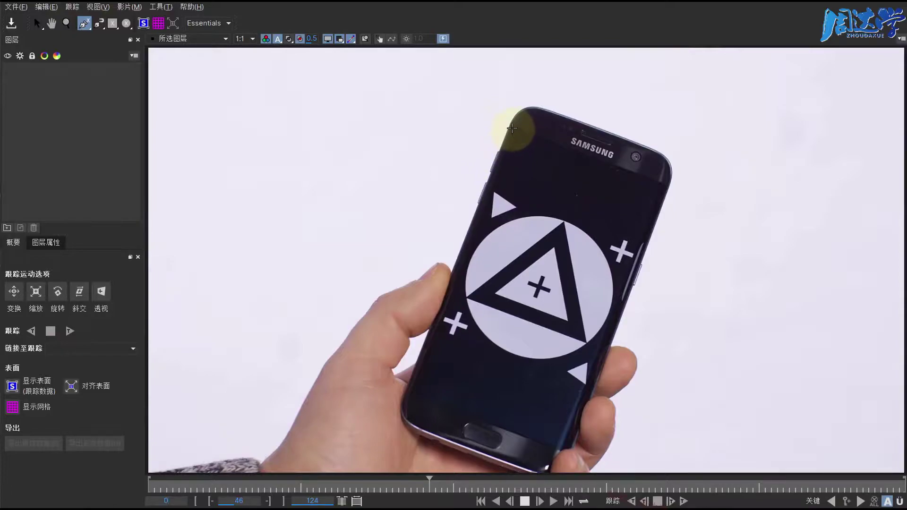
left_click(512, 128)
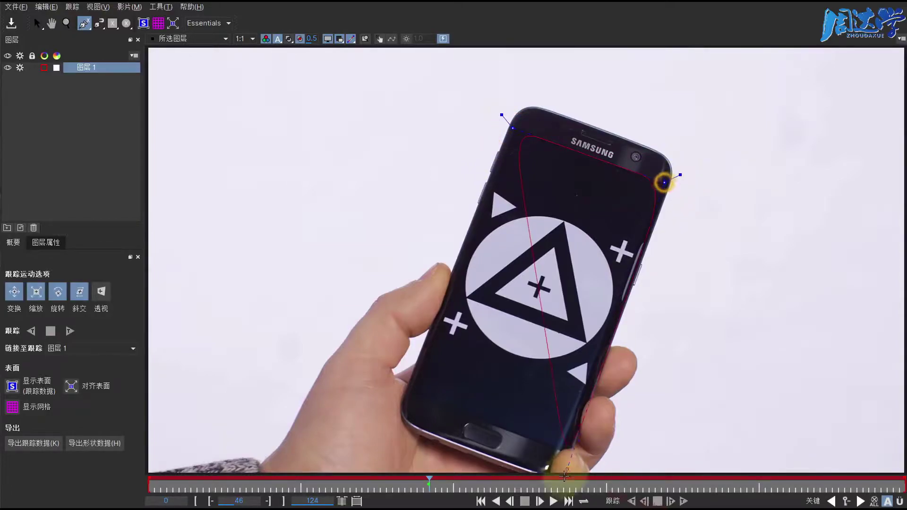
left_click(559, 448)
left_click_drag(431, 404, 404, 393)
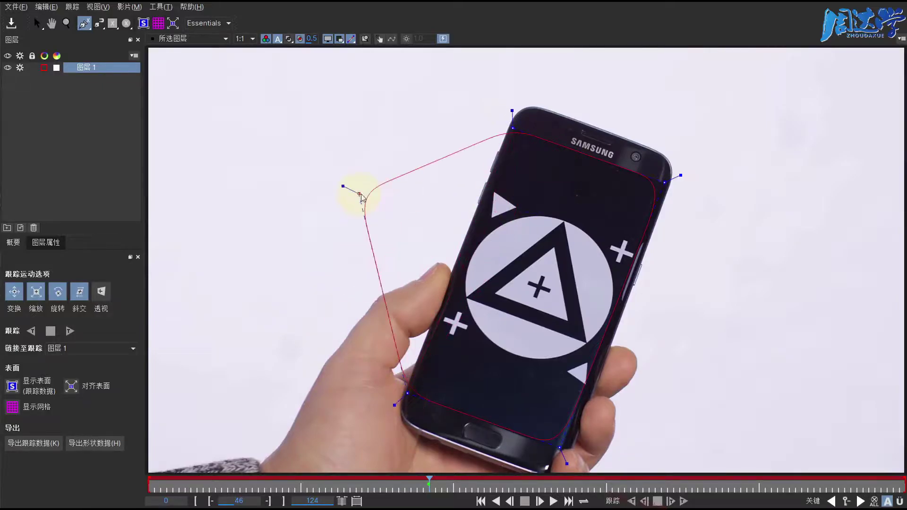
right_click(521, 162)
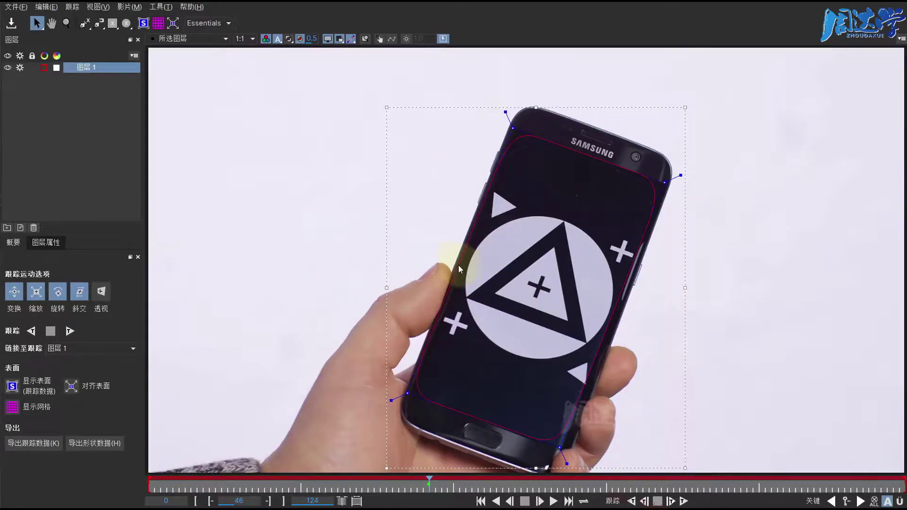
key("ctrl+l")
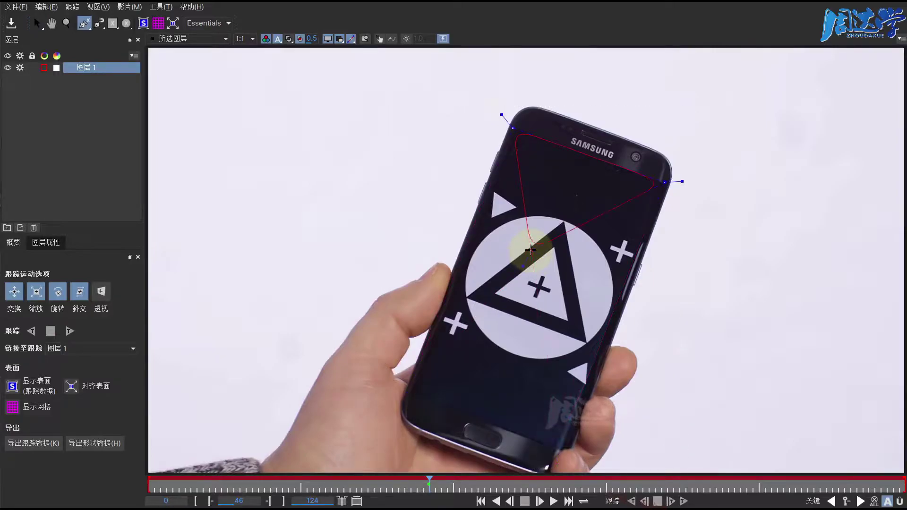
key("ctrl+z")
left_click(52, 8)
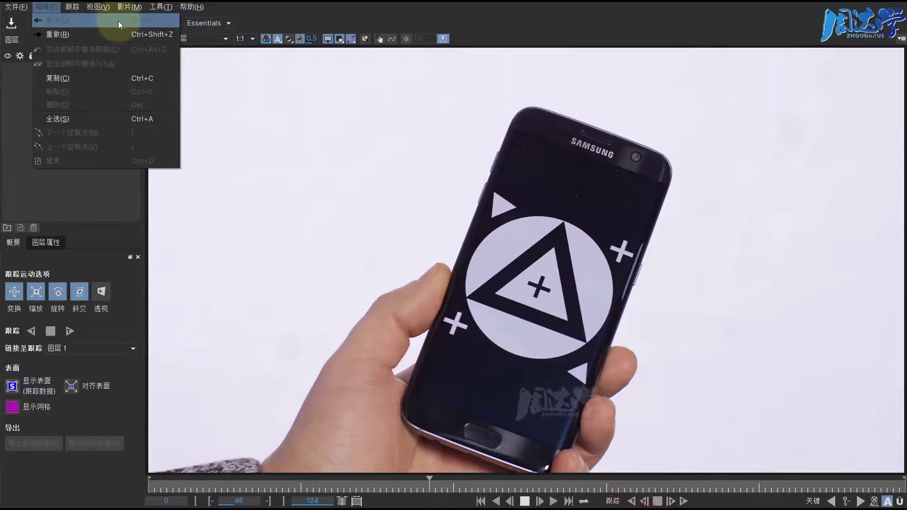
left_click(395, 6)
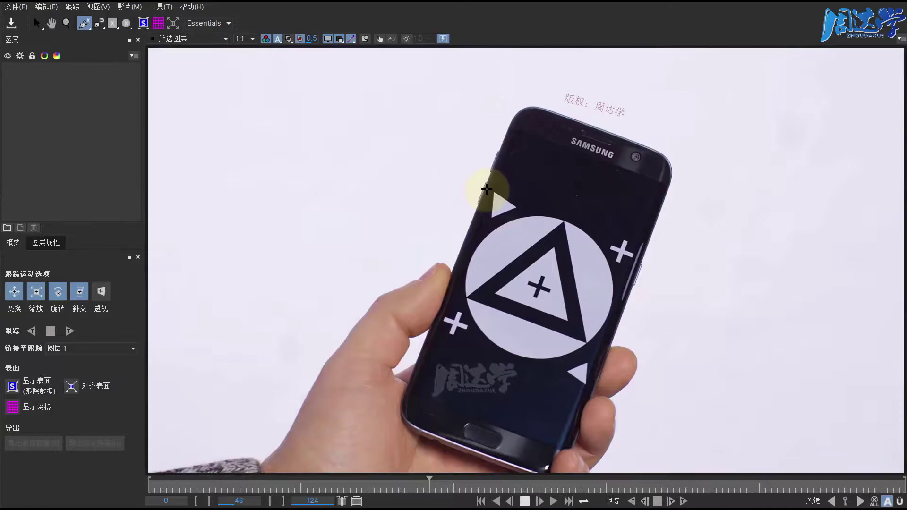
Step: Draw a closed four-point X-spline around the screen's circle graphic on Layer 2 at frame 46
left_click_drag(487, 189, 511, 199)
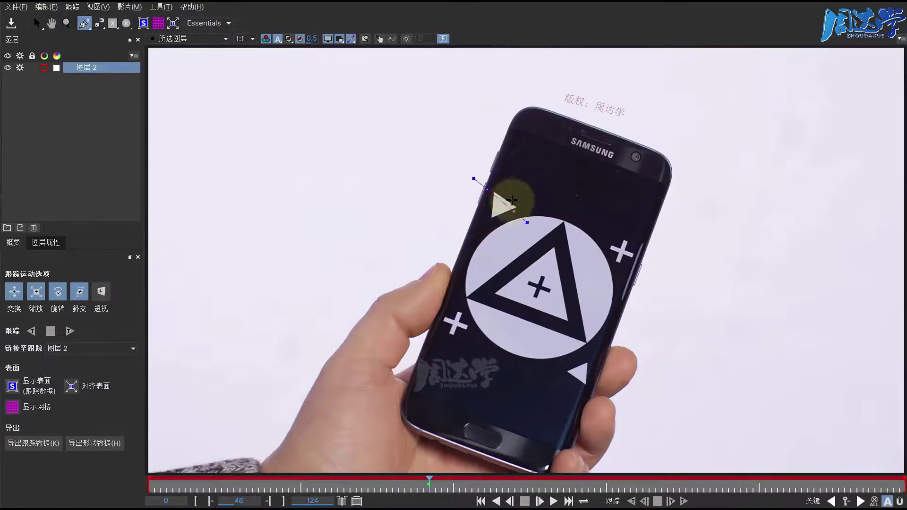
left_click_drag(651, 245, 643, 245)
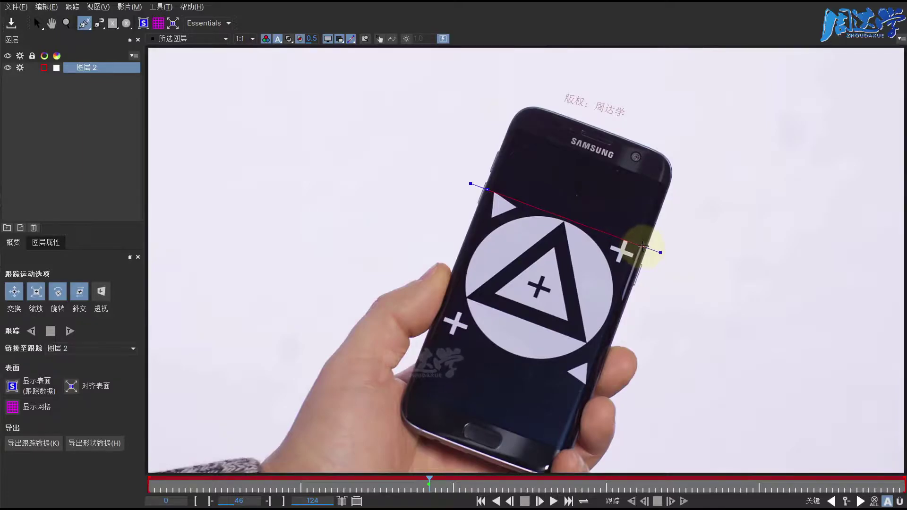
left_click(579, 398)
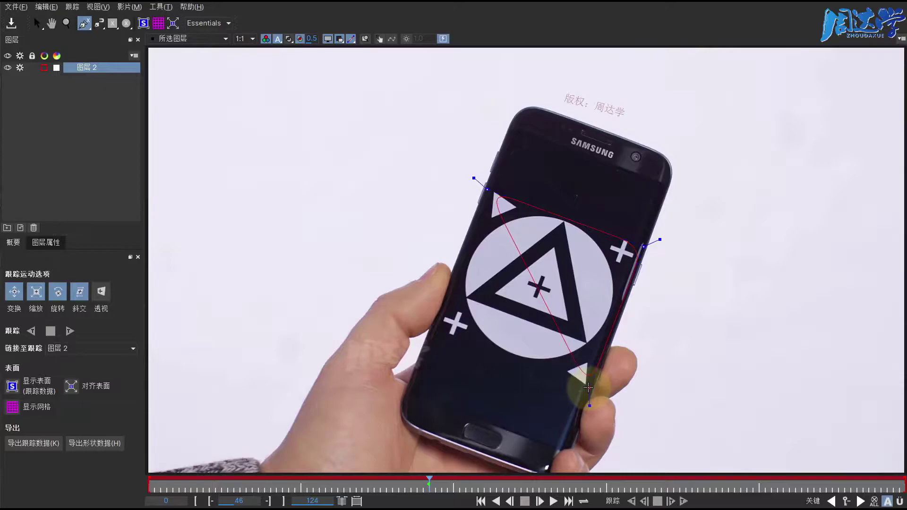
left_click(438, 333)
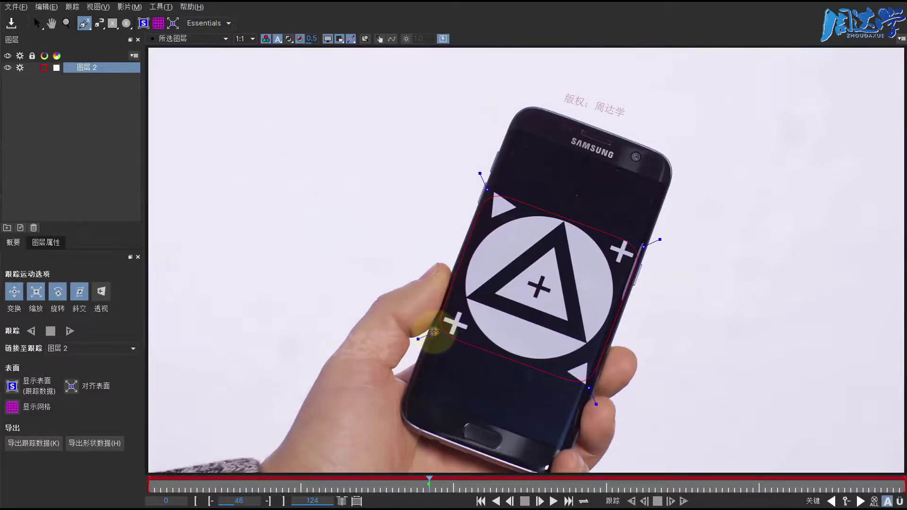
right_click(486, 201)
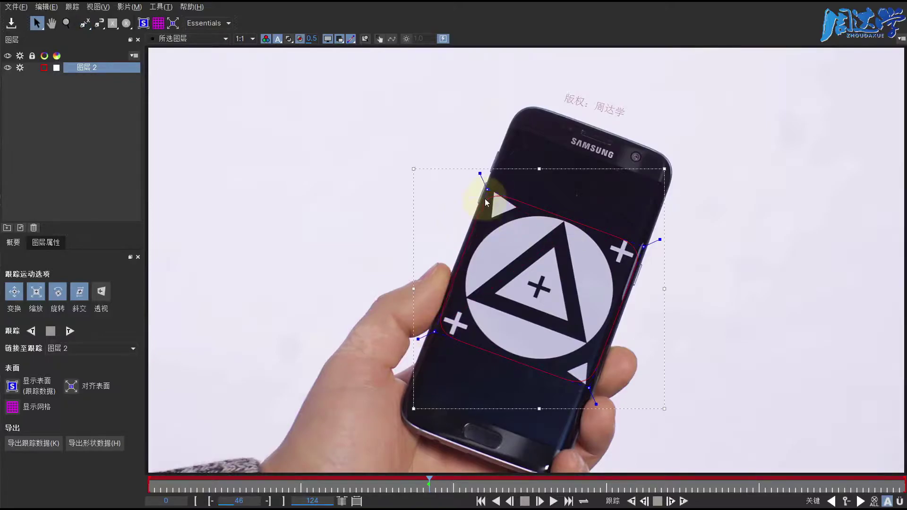
left_click_drag(487, 190, 489, 190)
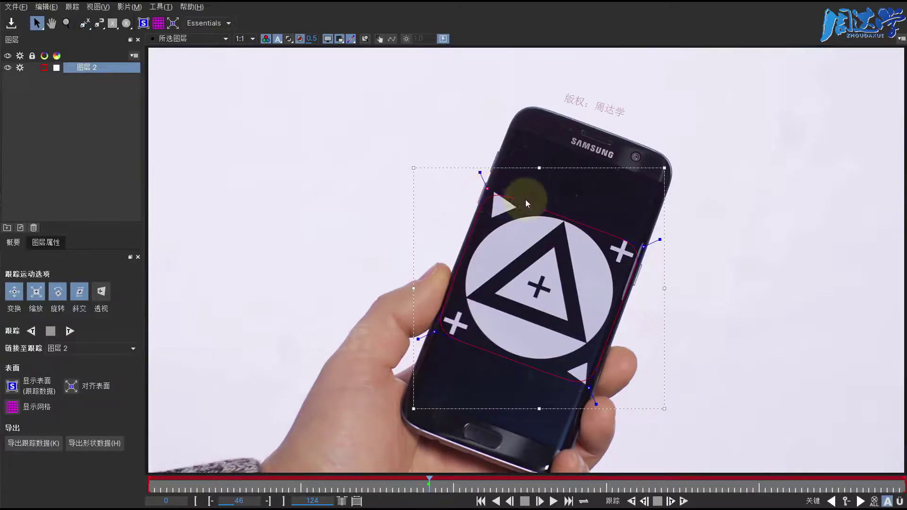
Step: Turn on the viewer magnifier for precise spline point placement
left_click(100, 7)
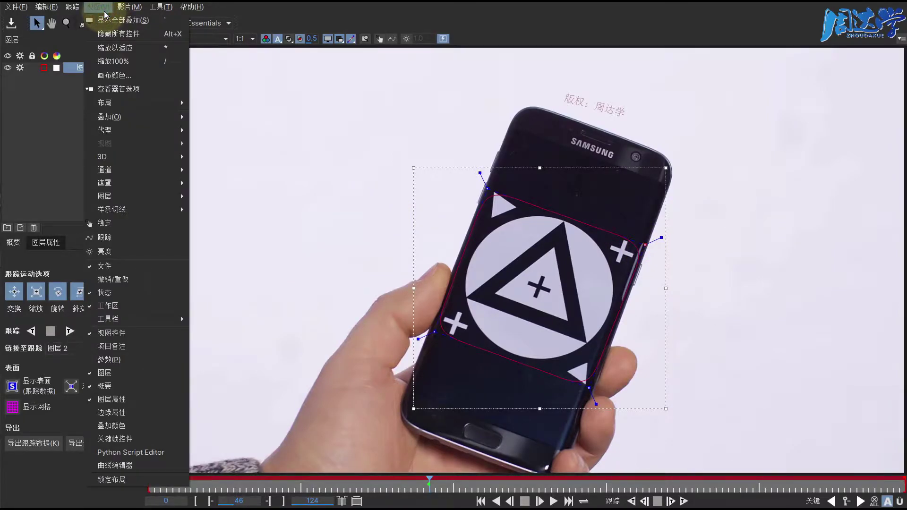
left_click(138, 119)
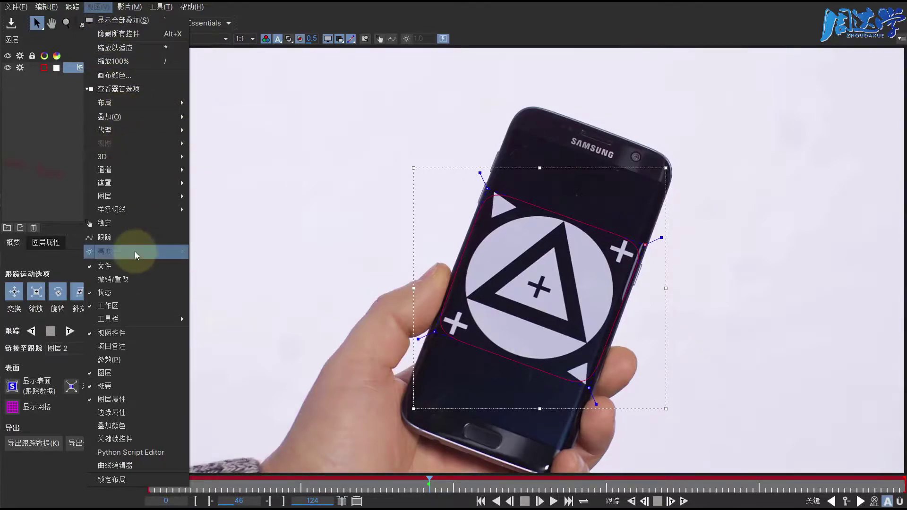
left_click(137, 238)
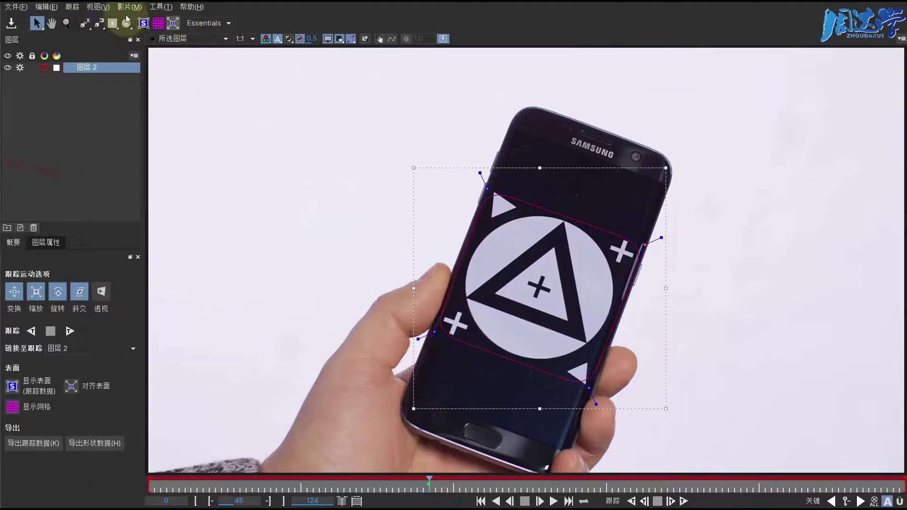
left_click(366, 40)
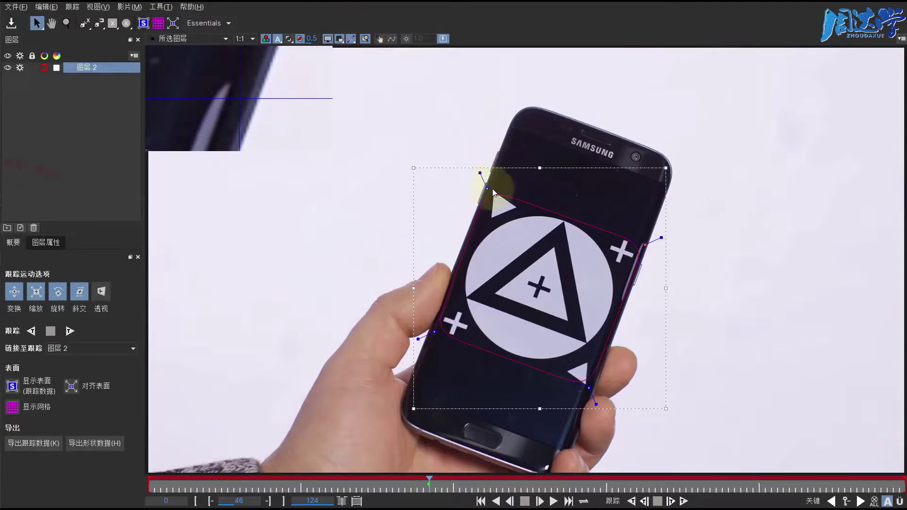
Step: Refine the top-left, left, right and bottom spline points to hug the screen, then disable the magnifier
left_click_drag(486, 188, 487, 190)
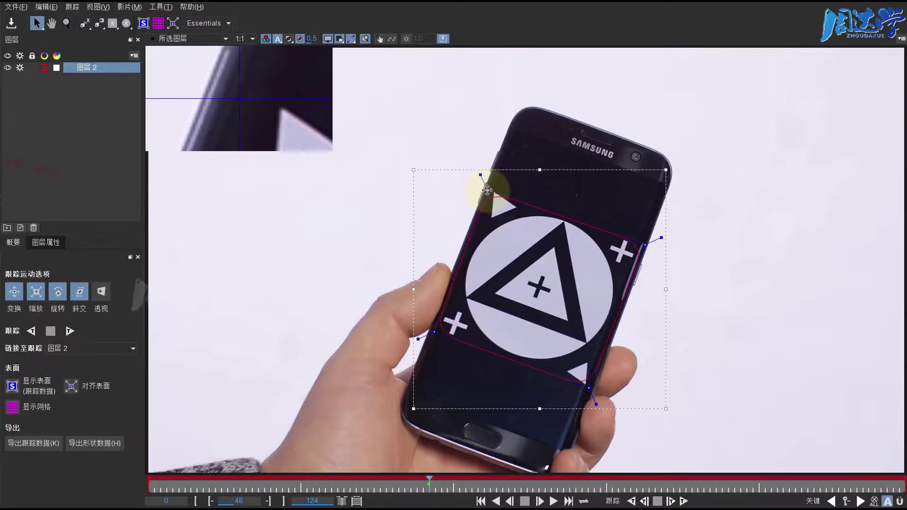
left_click_drag(487, 190, 486, 190)
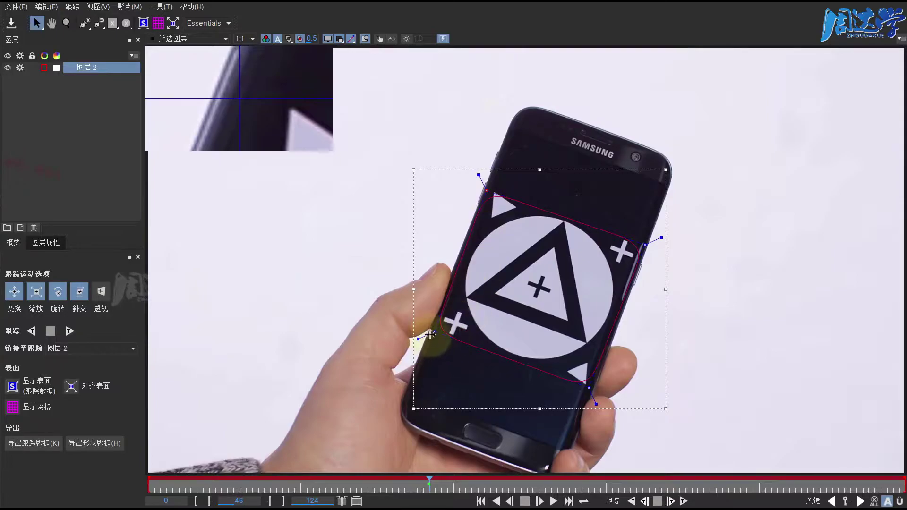
left_click_drag(432, 331, 428, 331)
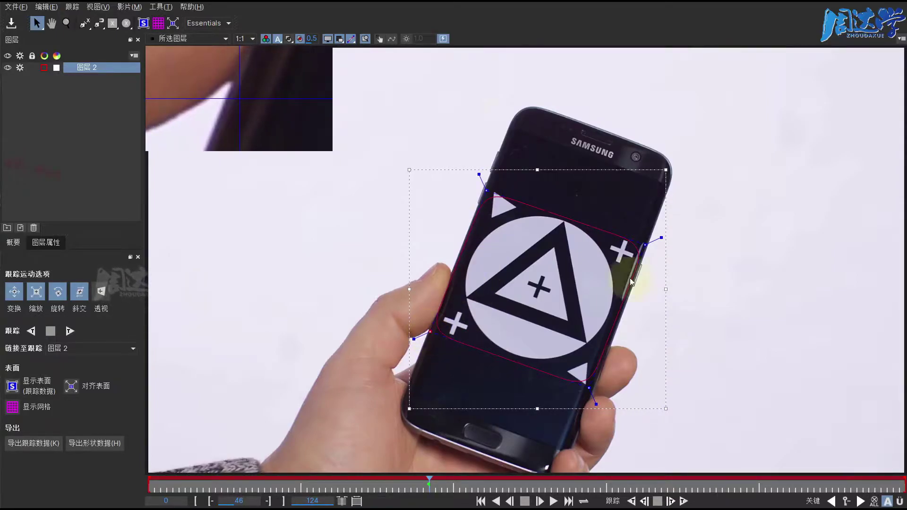
left_click_drag(645, 246, 629, 243)
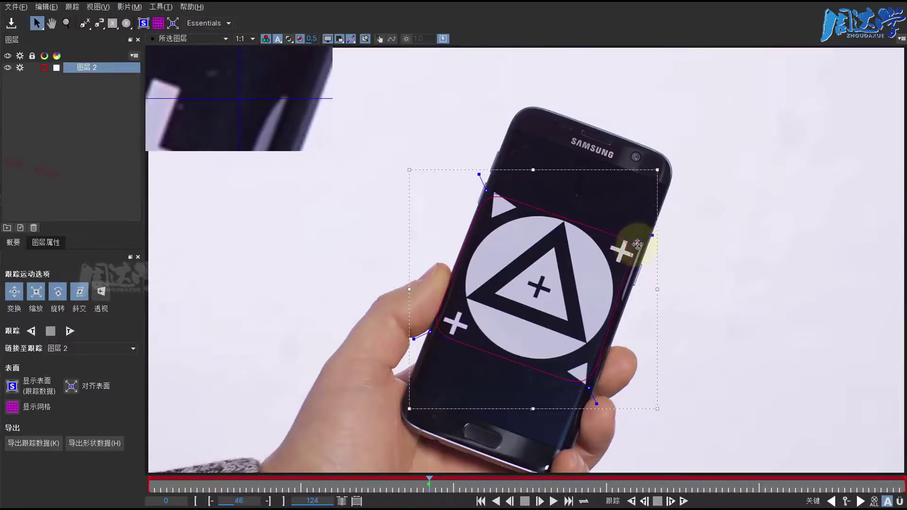
left_click_drag(629, 243, 645, 247)
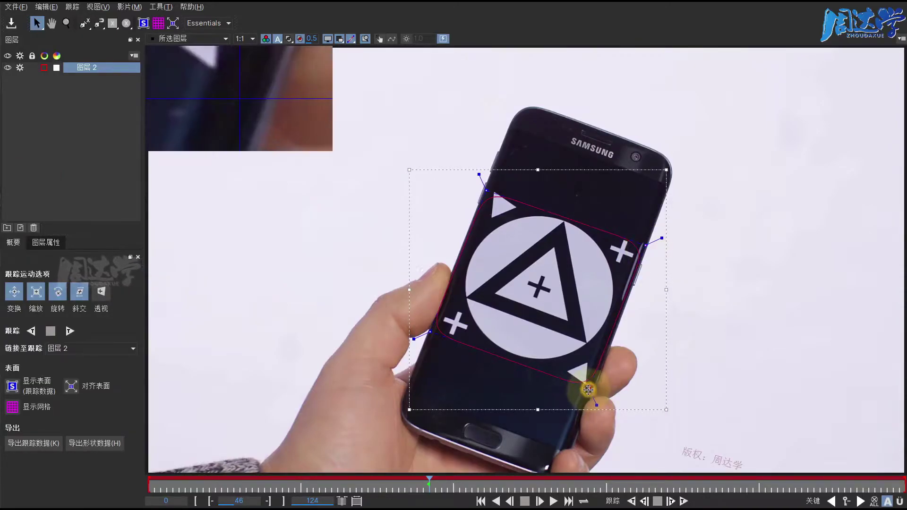
left_click_drag(588, 389, 592, 388)
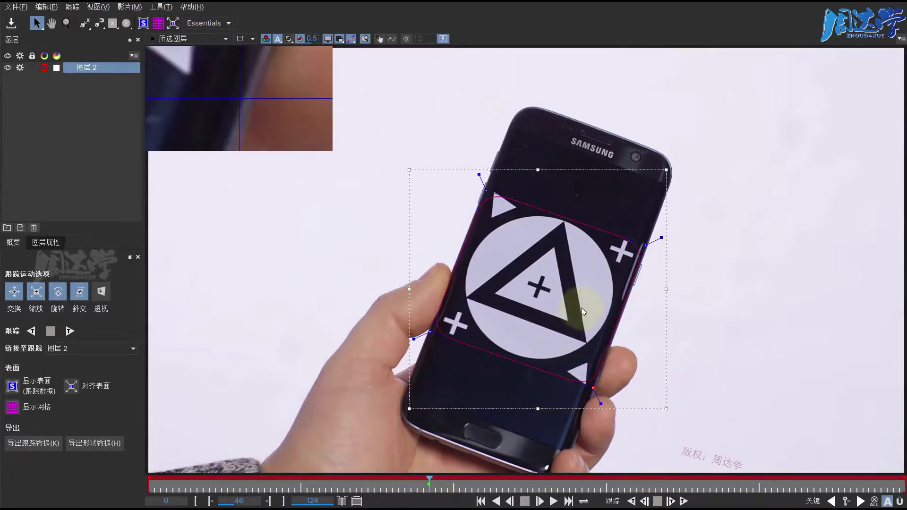
left_click(366, 41)
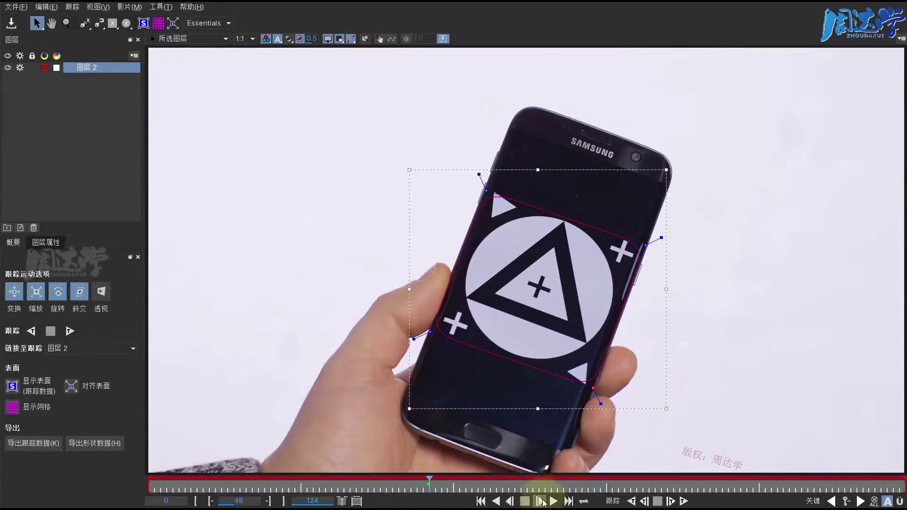
Step: Track Layer 2 forward to the last frame, then from frame 46 backward to frame 0
left_click(684, 501)
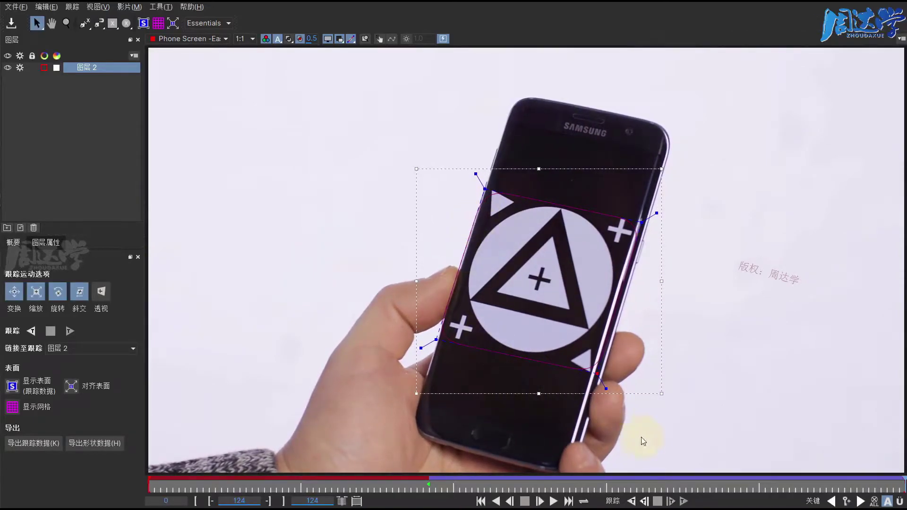
left_click(902, 485)
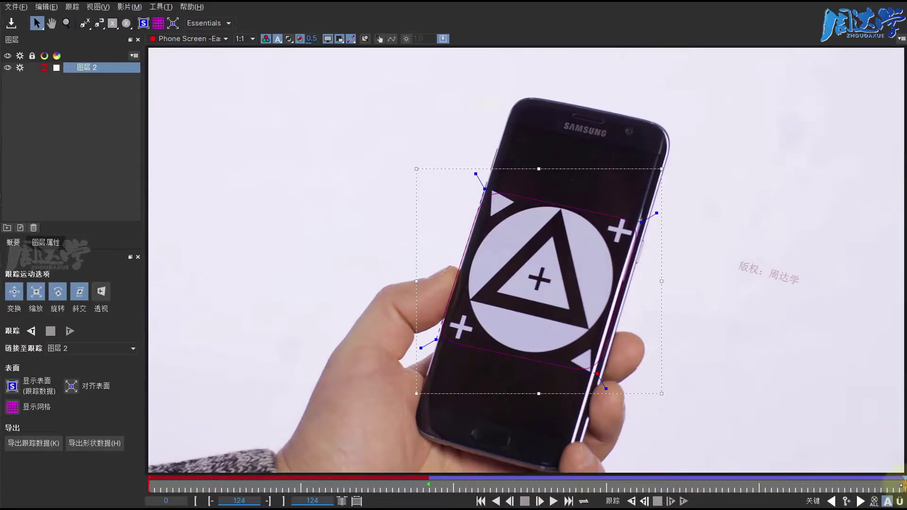
left_click_drag(902, 485, 428, 485)
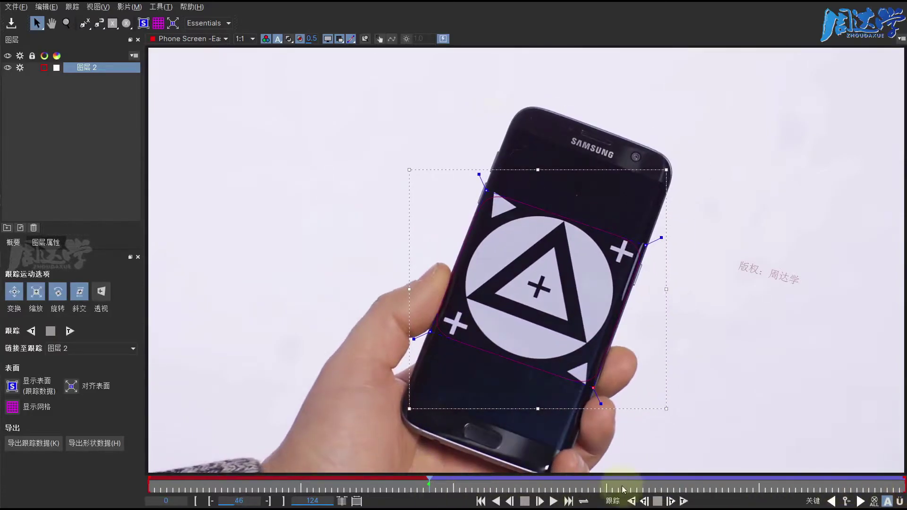
left_click(633, 501)
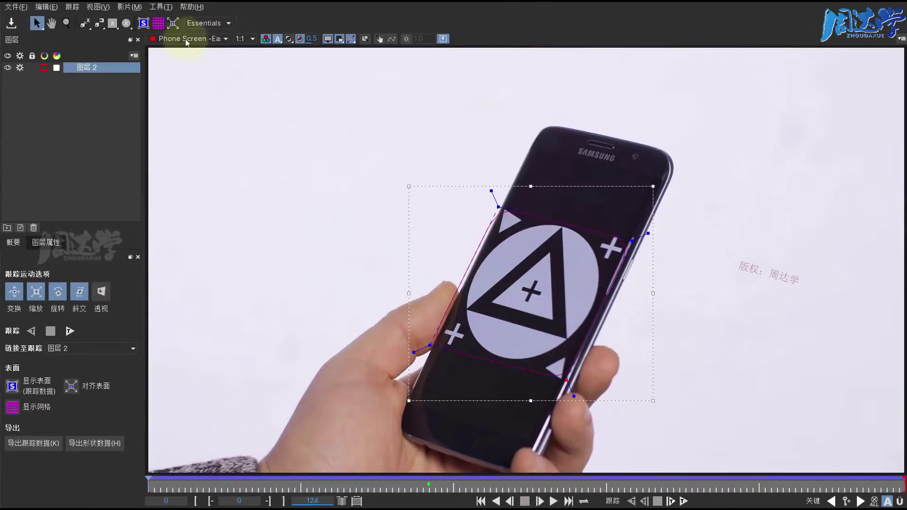
Step: Show the tracked surface and place its top-left and top-right corners on the screen corners
left_click(143, 24)
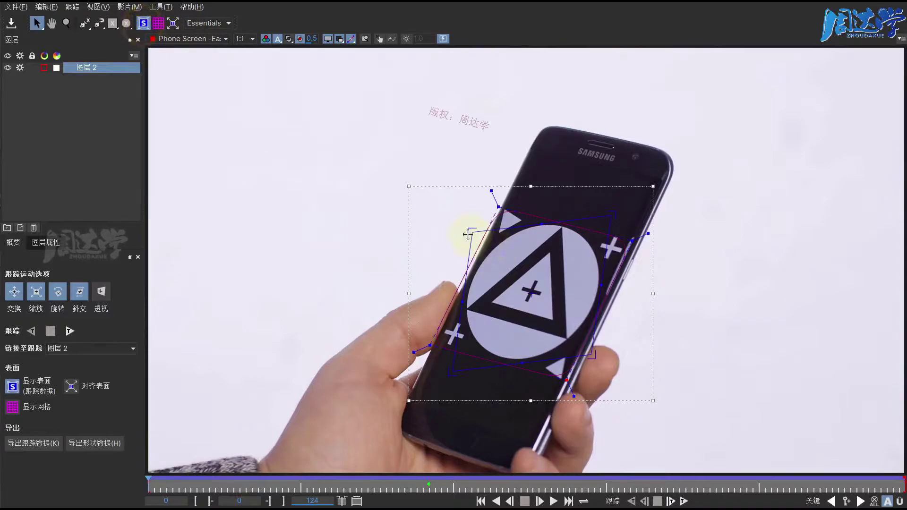
left_click_drag(469, 230, 534, 151)
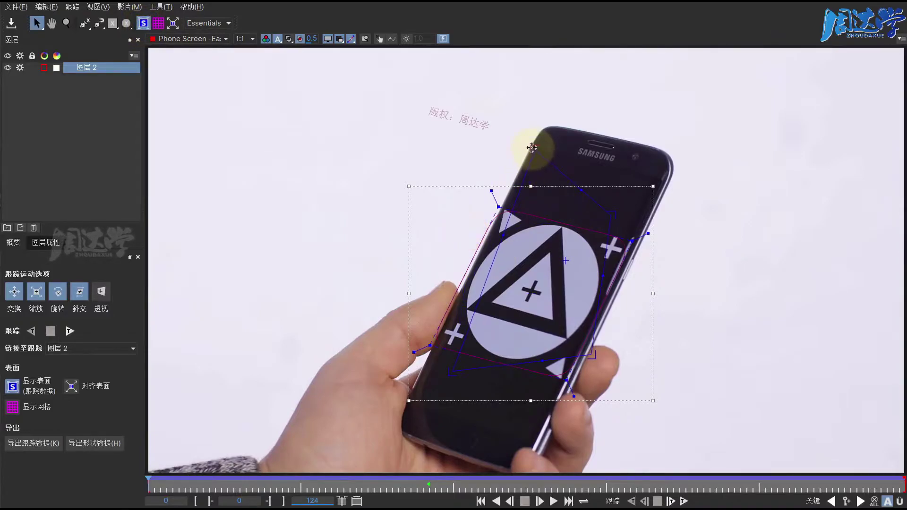
left_click(365, 40)
left_click_drag(530, 151, 535, 148)
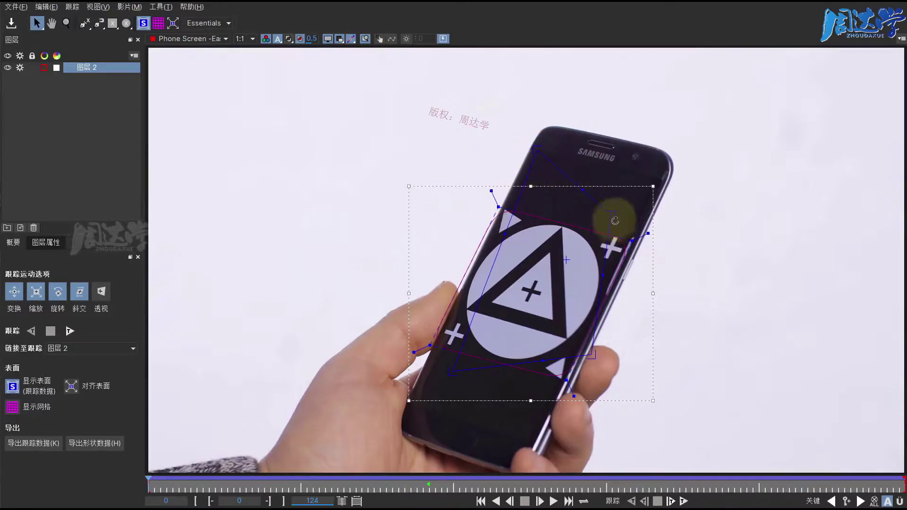
left_click_drag(613, 213, 662, 177)
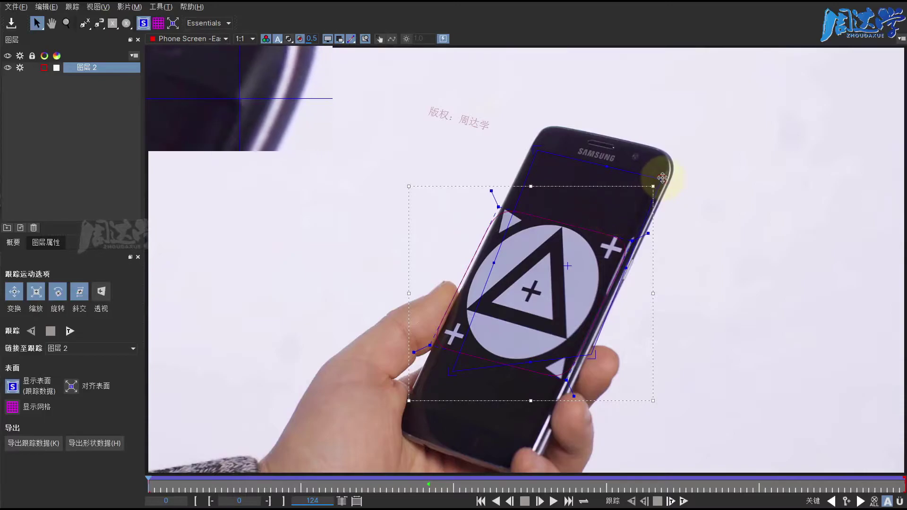
Step: Align the bottom surface corners using a brightness boost, nudge the top-right corner, then restore brightness
mouse_move(566, 380)
left_mouse_down()
mouse_move(566, 397)
mouse_move(532, 444)
left_mouse_up()
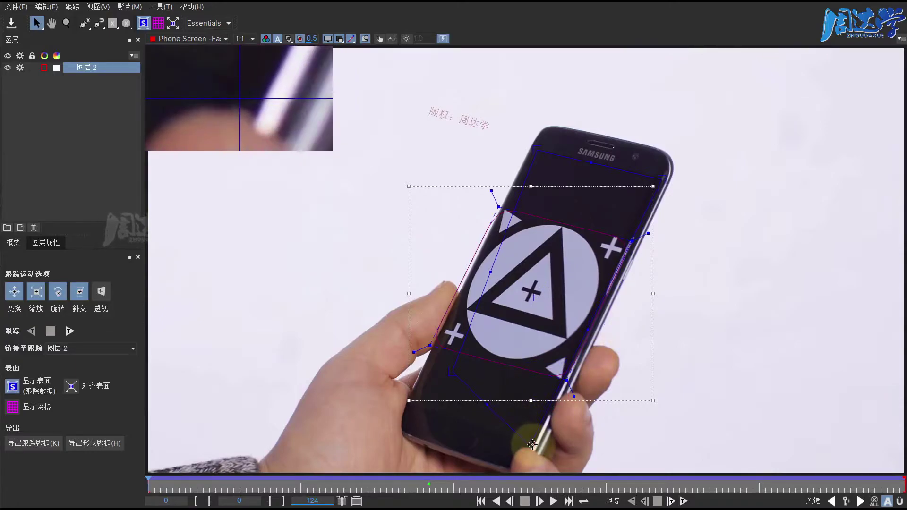
left_click_drag(452, 374, 405, 402)
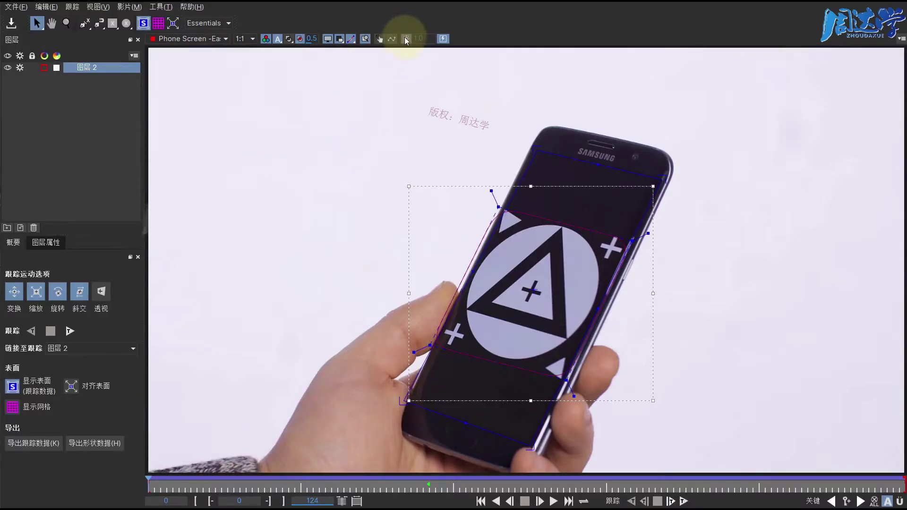
left_click_drag(418, 38, 441, 38)
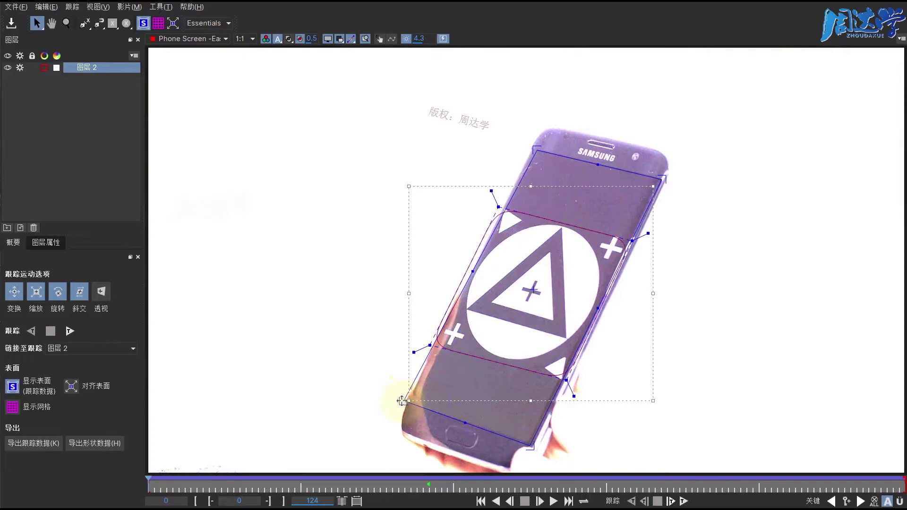
left_click_drag(402, 400, 417, 415)
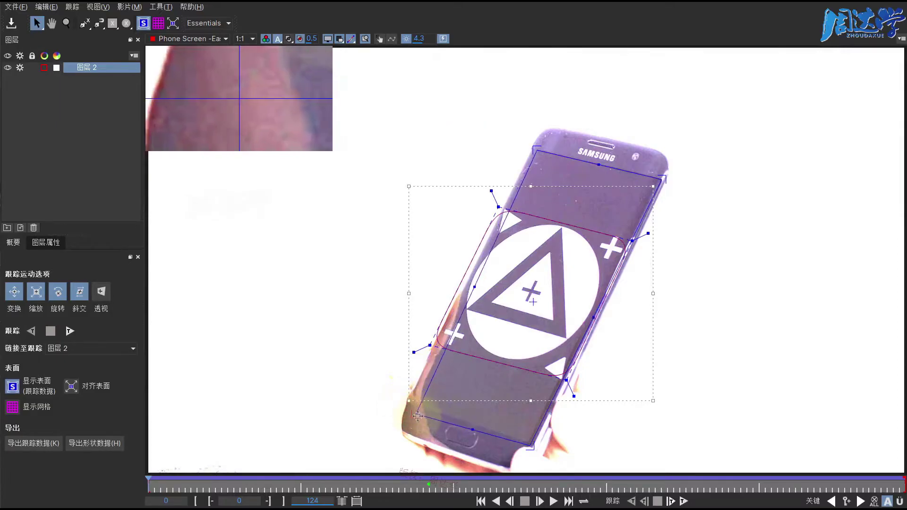
left_click_drag(418, 416, 409, 401)
left_click_drag(658, 177, 662, 178)
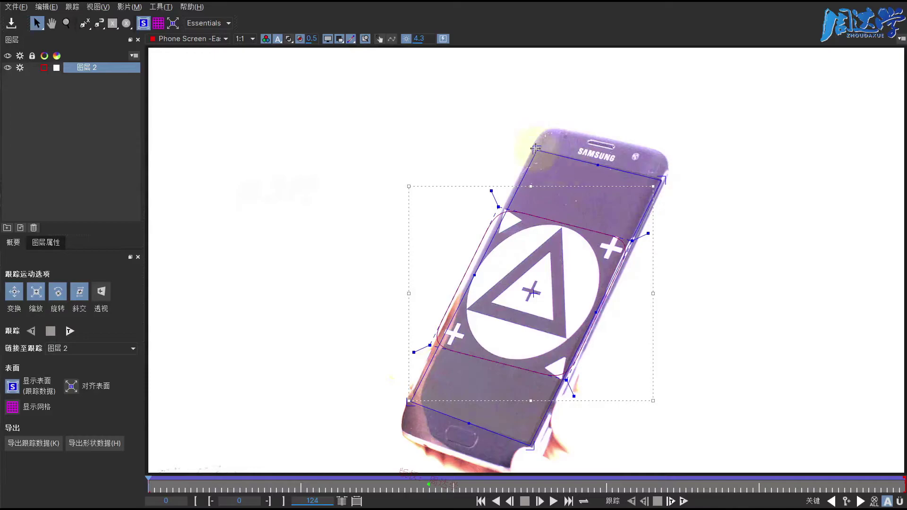
left_click(405, 40)
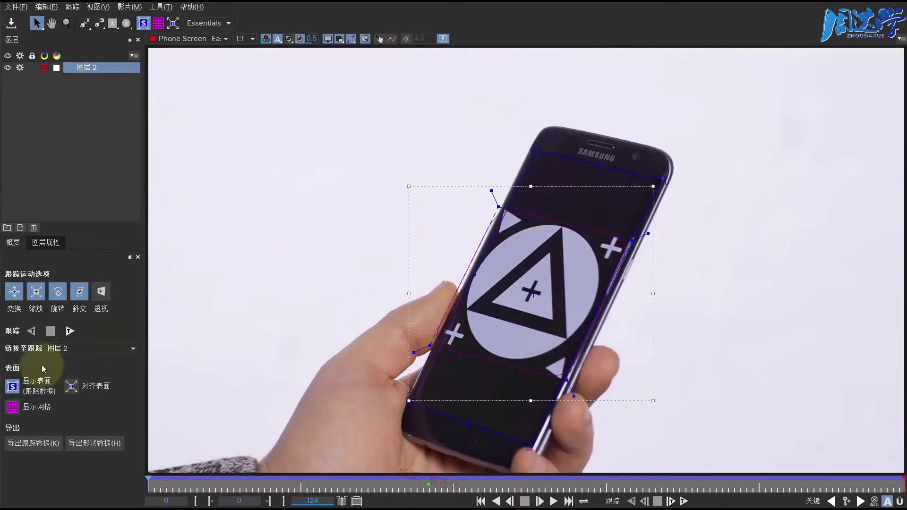
left_click(50, 242)
Step: Insert the 网格16x16 grid on Layer 2, jump to frame 91 and scrub to check it follows the phone
left_click(62, 305)
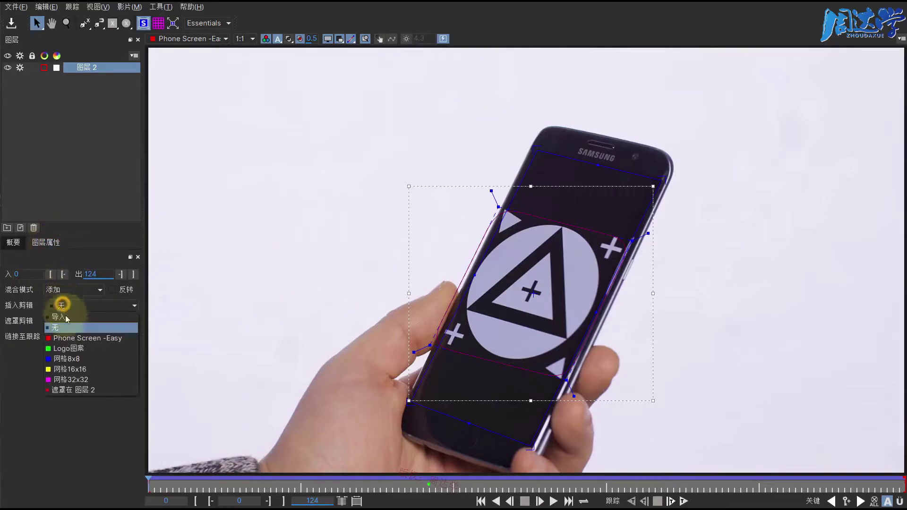
left_click(68, 368)
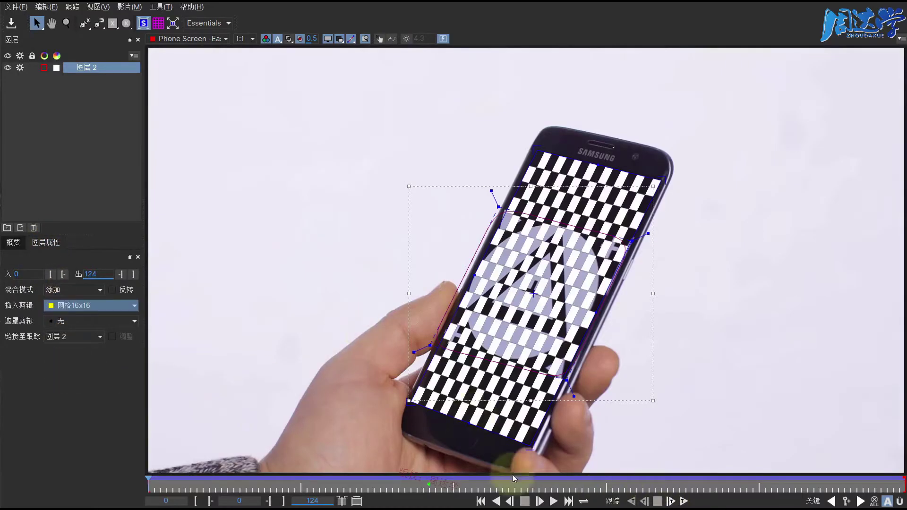
left_click(239, 500)
type("91")
key("Return")
mouse_move(324, 491)
left_mouse_down()
mouse_move(150, 479)
mouse_move(292, 491)
mouse_move(868, 480)
mouse_move(223, 466)
mouse_move(296, 460)
mouse_move(868, 474)
mouse_move(221, 467)
mouse_move(830, 475)
mouse_move(713, 489)
mouse_move(417, 486)
left_mouse_up()
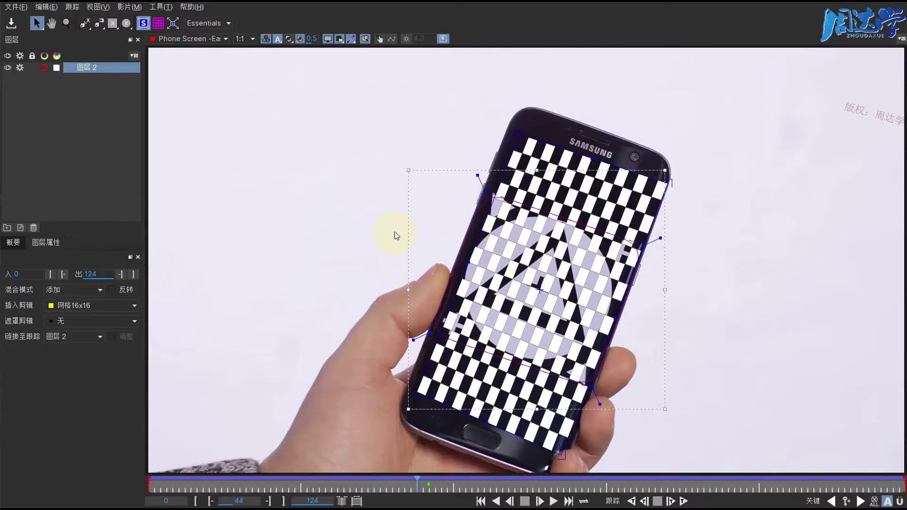
left_click(6, 67)
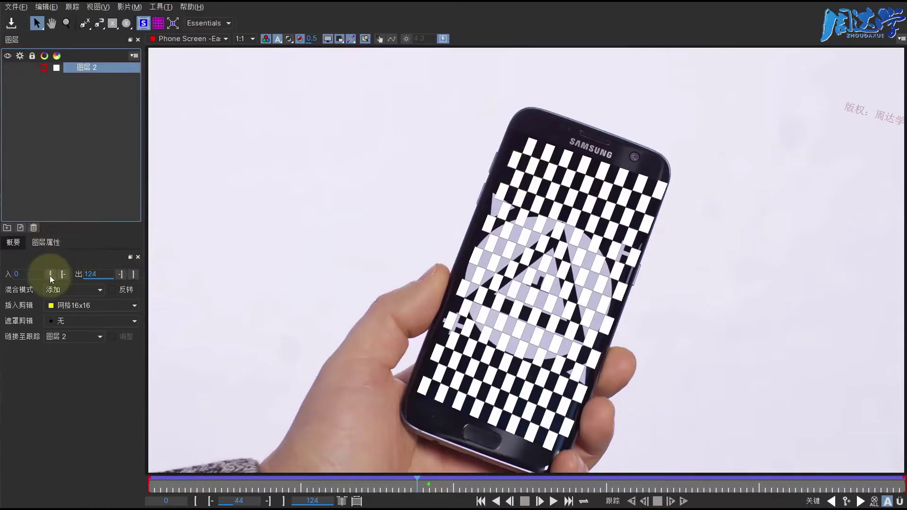
Step: Try different entries in 图层 2's Insert Clip list
left_click(75, 305)
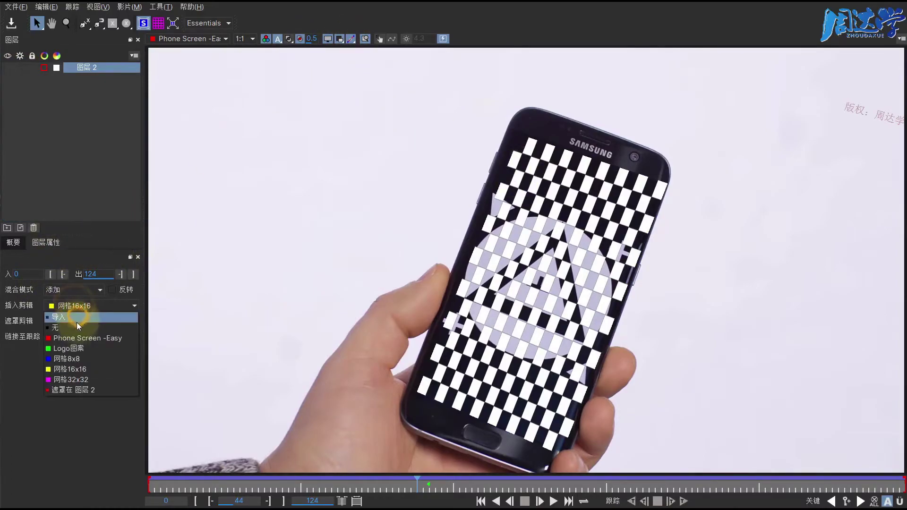
left_click(77, 323)
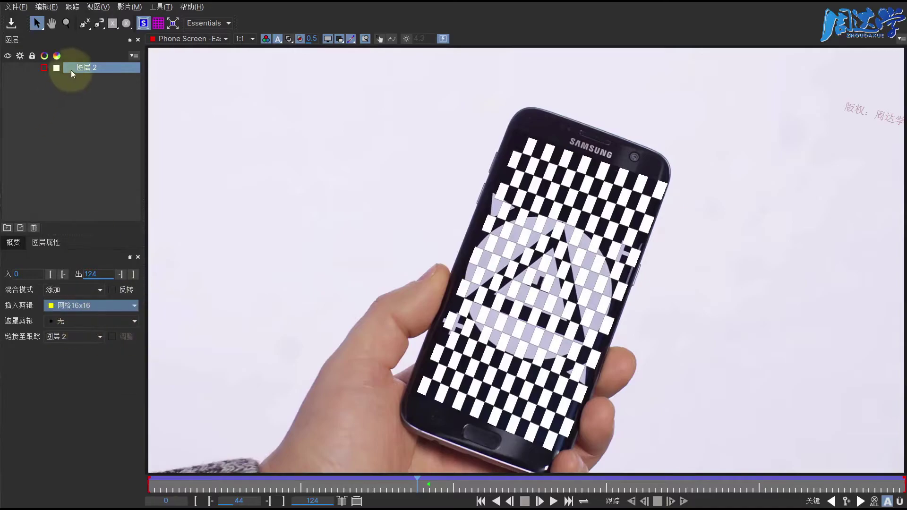
left_click(72, 70)
left_click(69, 305)
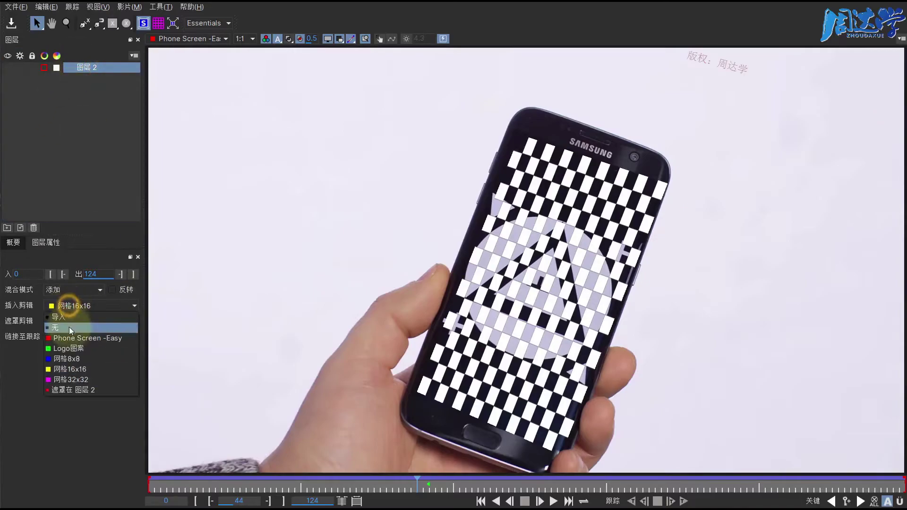
left_click(69, 324)
left_click(67, 305)
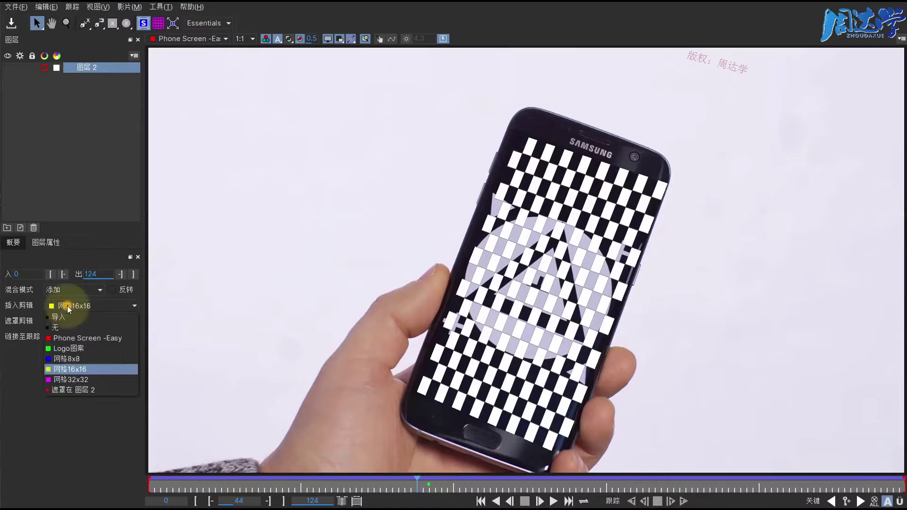
left_click(66, 329)
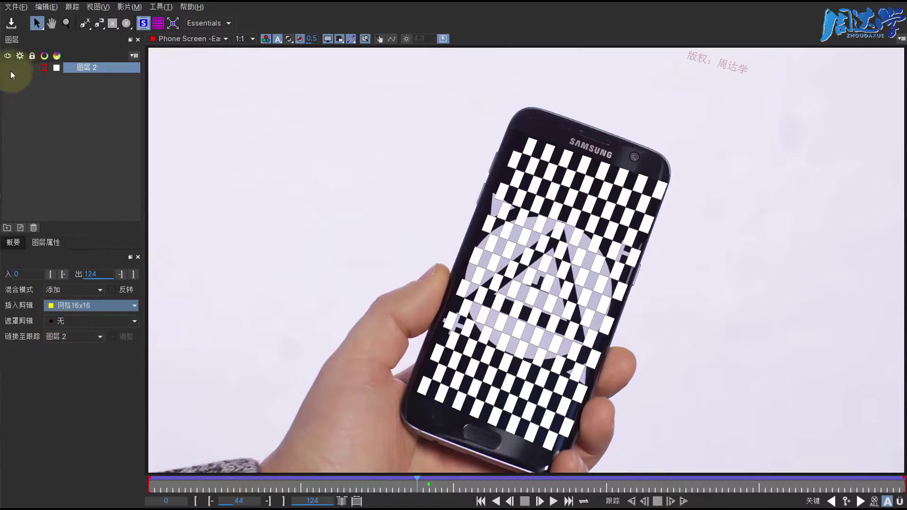
Step: Set 图层 2's Insert Clip to 无 and hide the layer
left_click(10, 71)
left_click(76, 306)
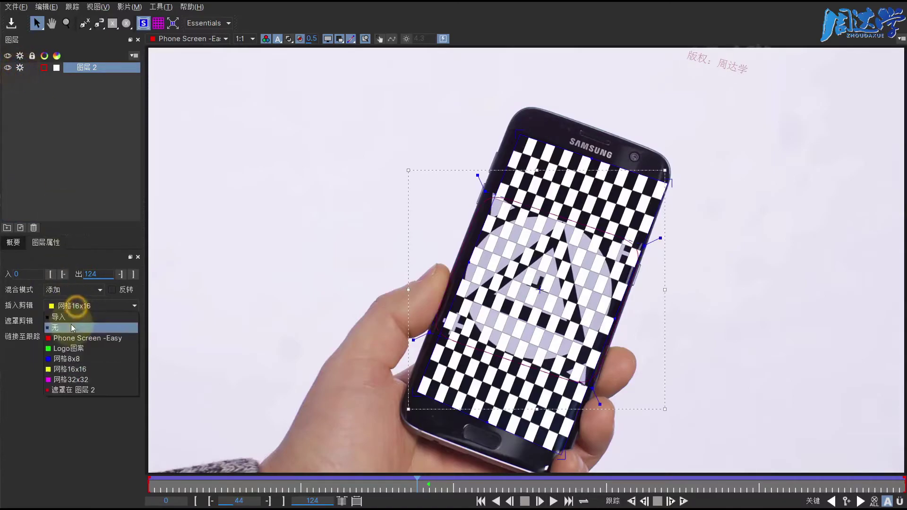
left_click(72, 327)
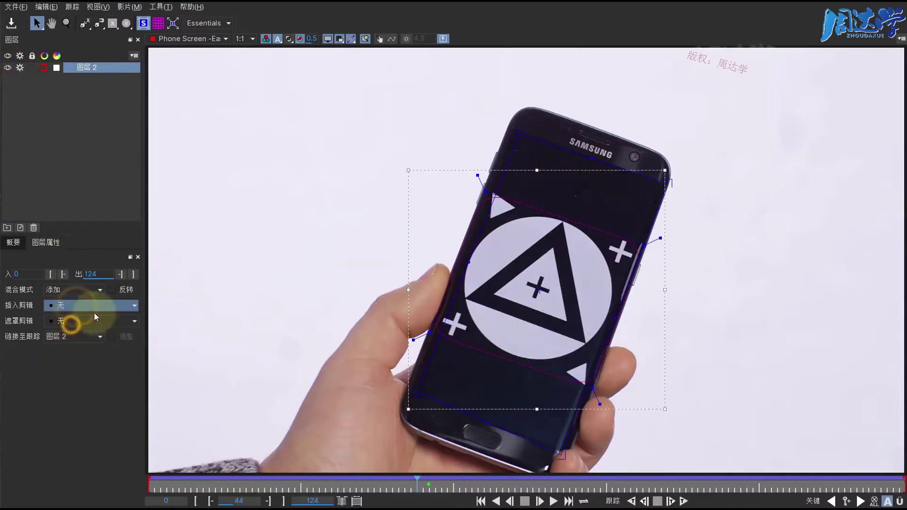
left_click(8, 69)
left_click(42, 112)
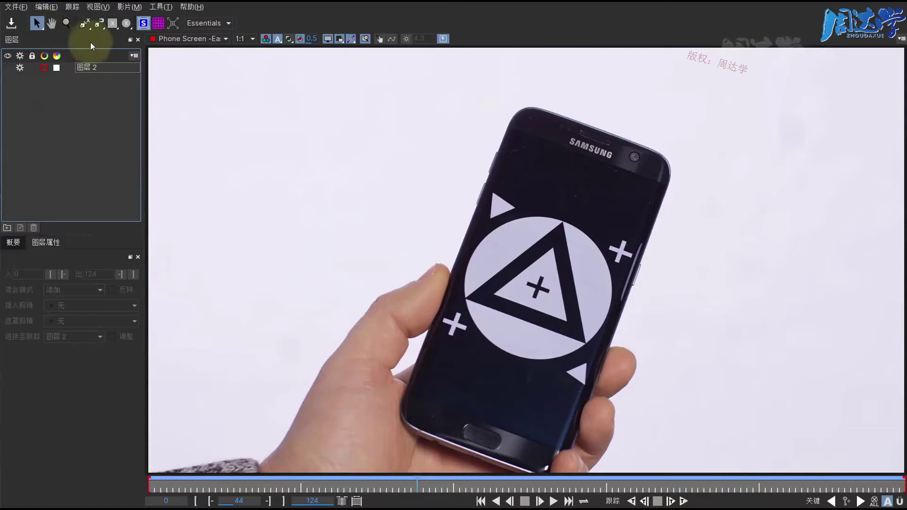
left_click(84, 23)
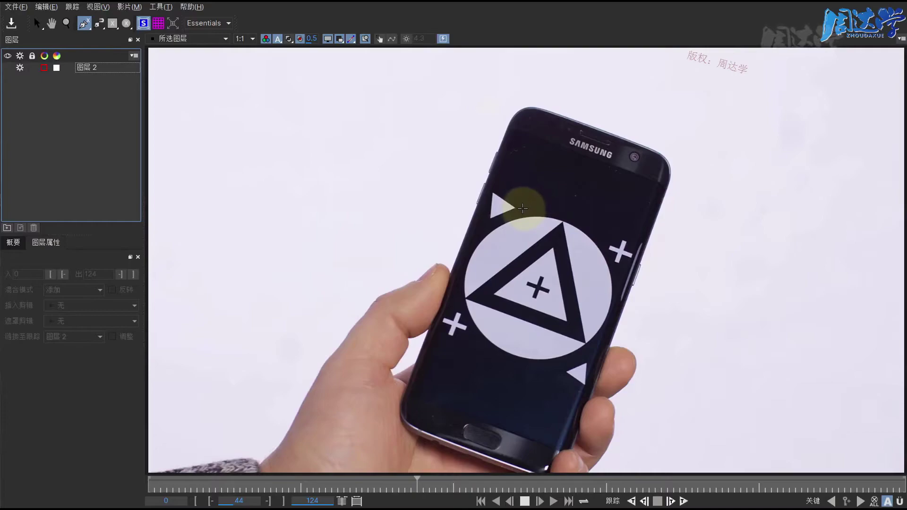
Step: Draw a closed four-point spline around the screen's circle graphic on a new Layer 3
left_click(522, 207)
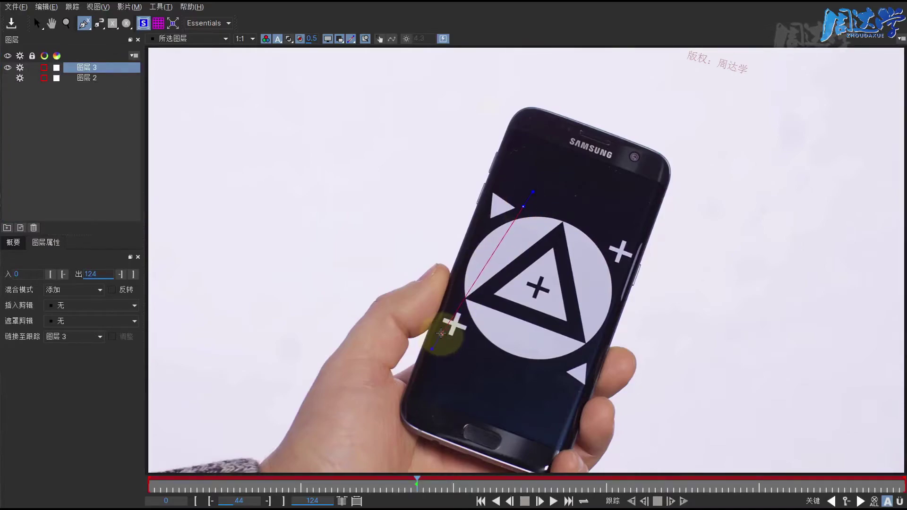
left_click(441, 333)
left_click(588, 383)
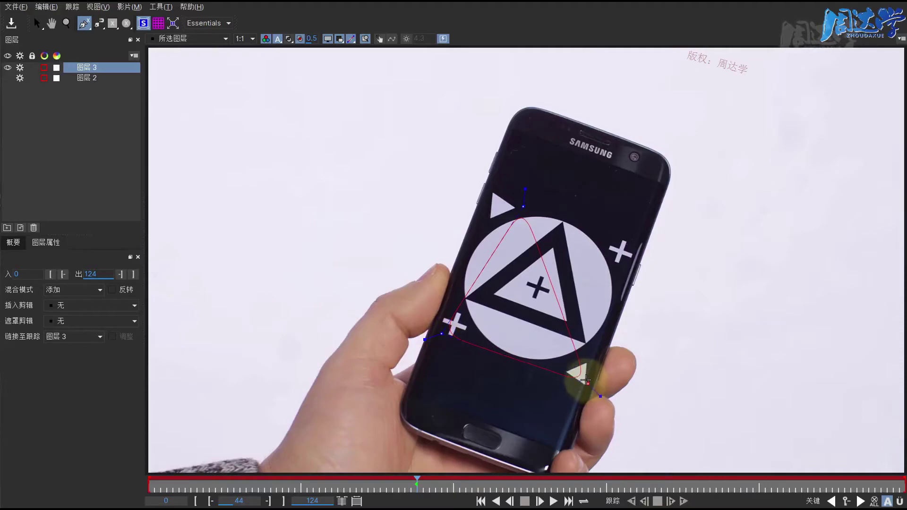
left_click(634, 236)
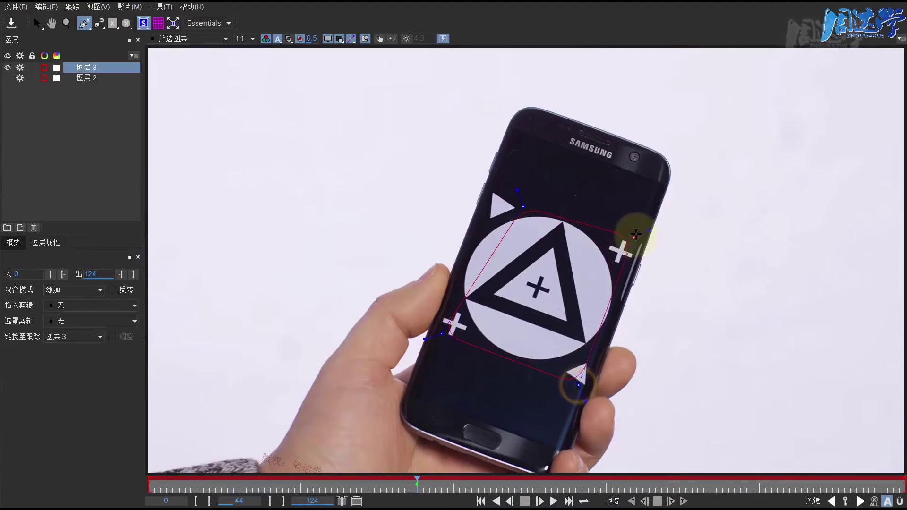
left_click(512, 208)
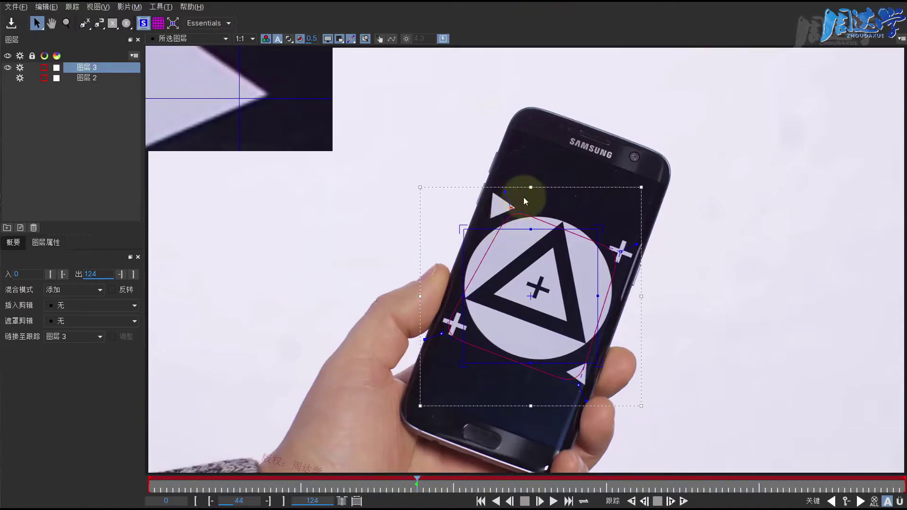
Step: Adjust the shape's top, right, left and bottom points to cover the phone screen
mouse_move(511, 210)
left_mouse_down()
mouse_move(506, 193)
mouse_move(527, 197)
left_mouse_up()
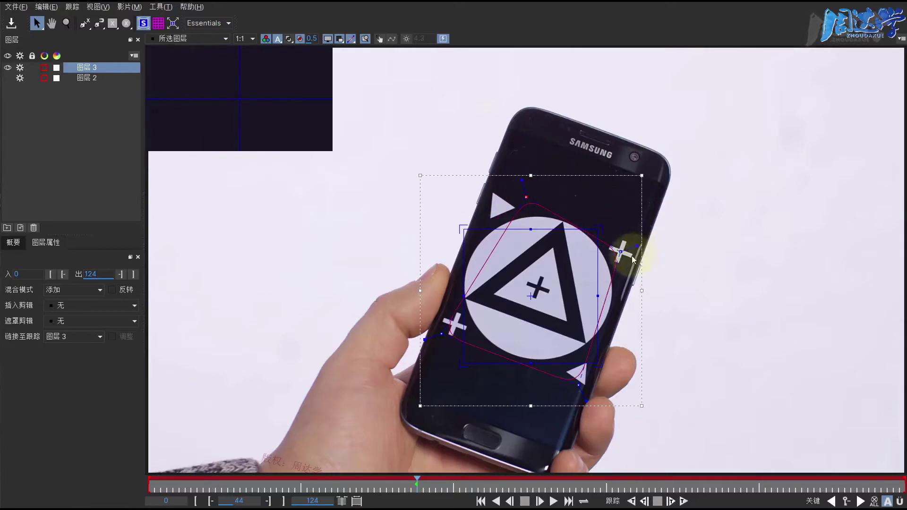
left_click_drag(619, 251, 633, 249)
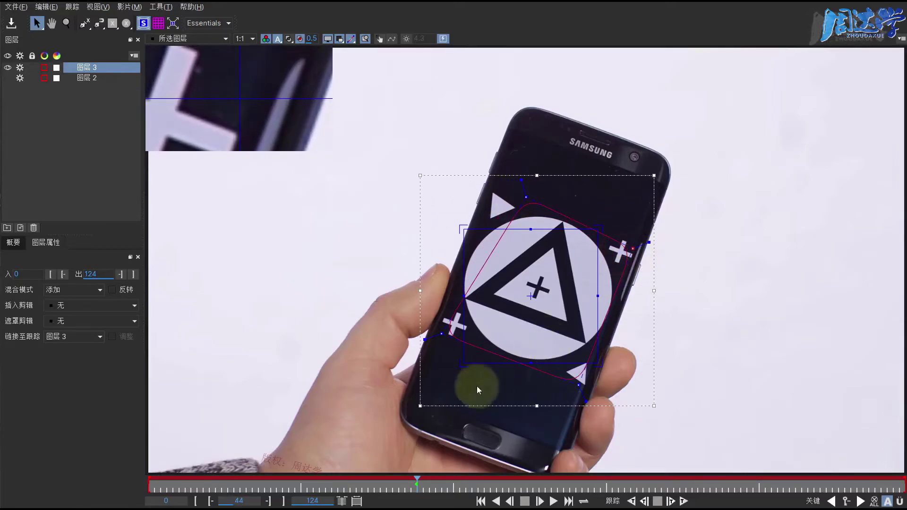
left_click_drag(442, 333, 444, 326)
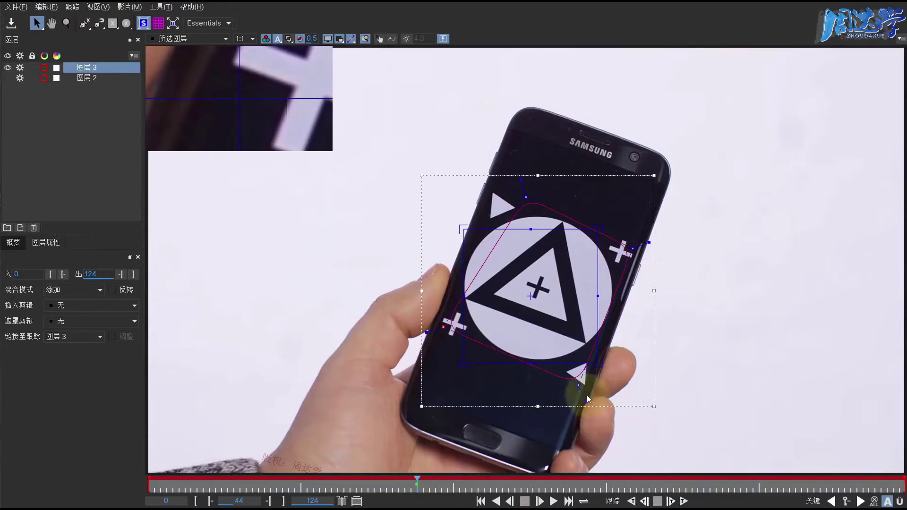
left_click_drag(579, 386, 575, 387)
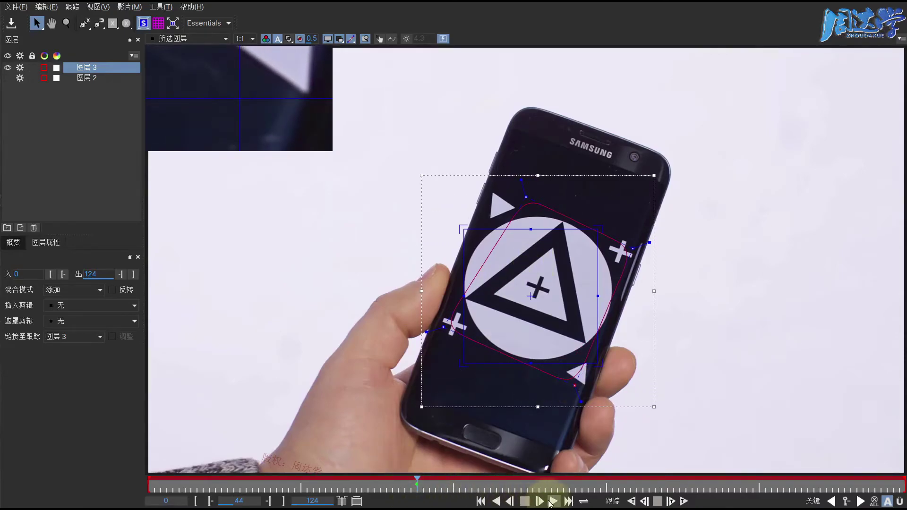
Step: Track Layer 3's spline forward, then track again from an earlier frame to cover the whole clip
left_click(684, 501)
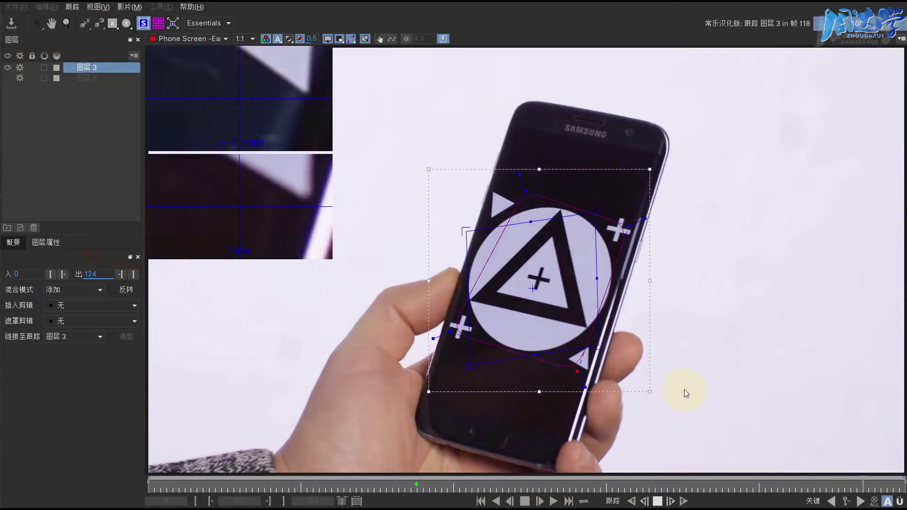
left_click(504, 487)
left_click(631, 500)
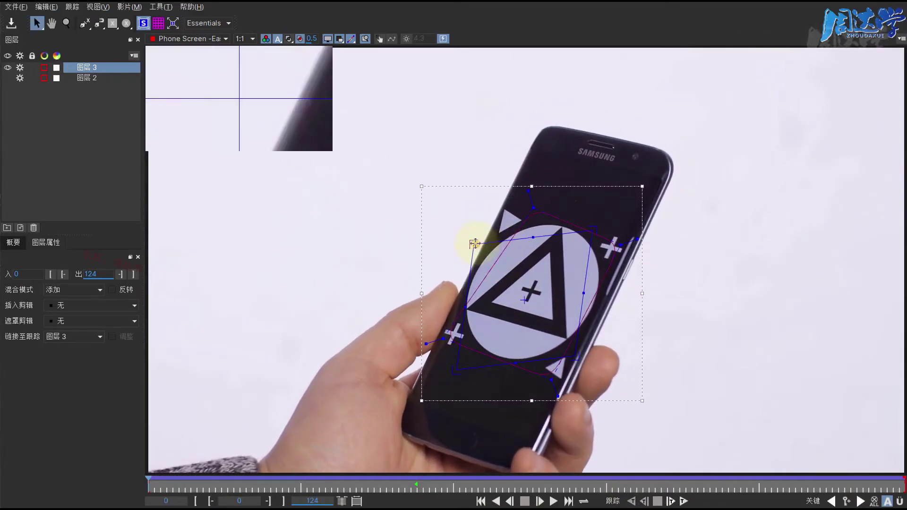
Step: Drag the four surface corners roughly onto the phone screen's corners, with viewer gain boosted
left_click_drag(477, 243, 537, 147)
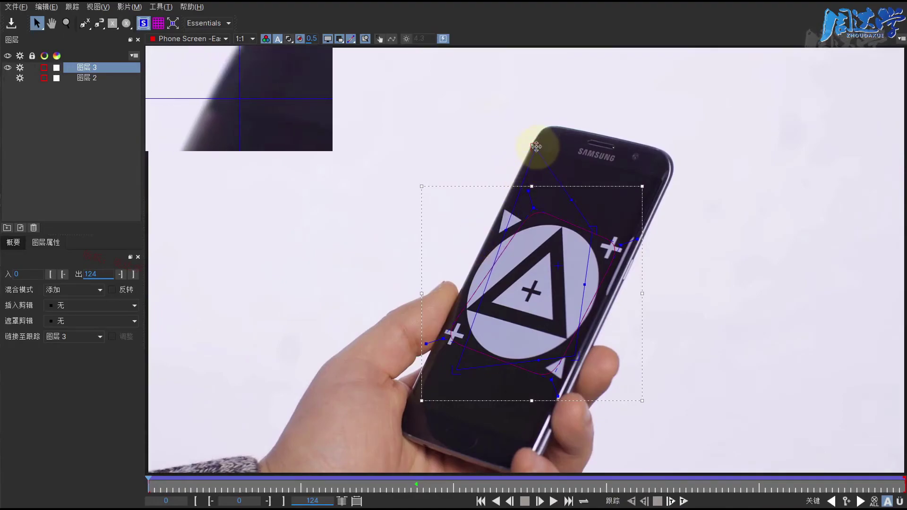
left_click_drag(538, 147, 536, 147)
left_click(405, 38)
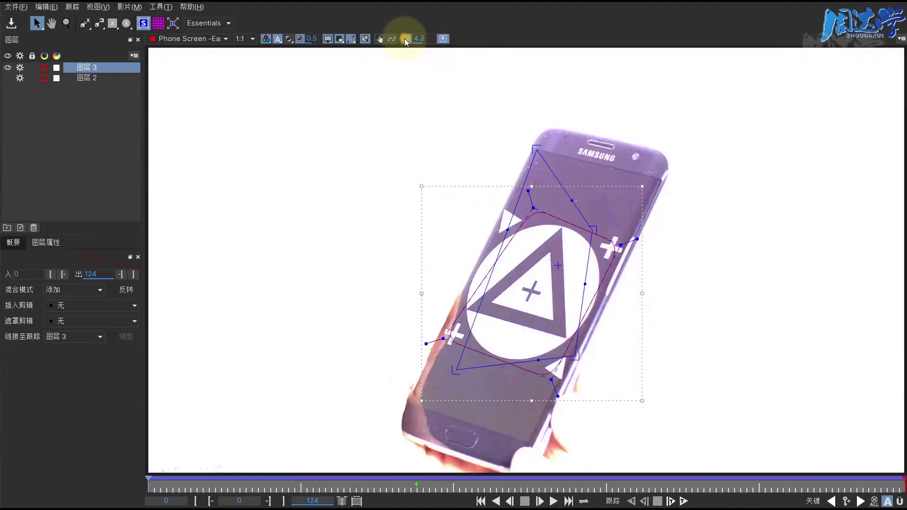
left_click_drag(599, 231, 661, 175)
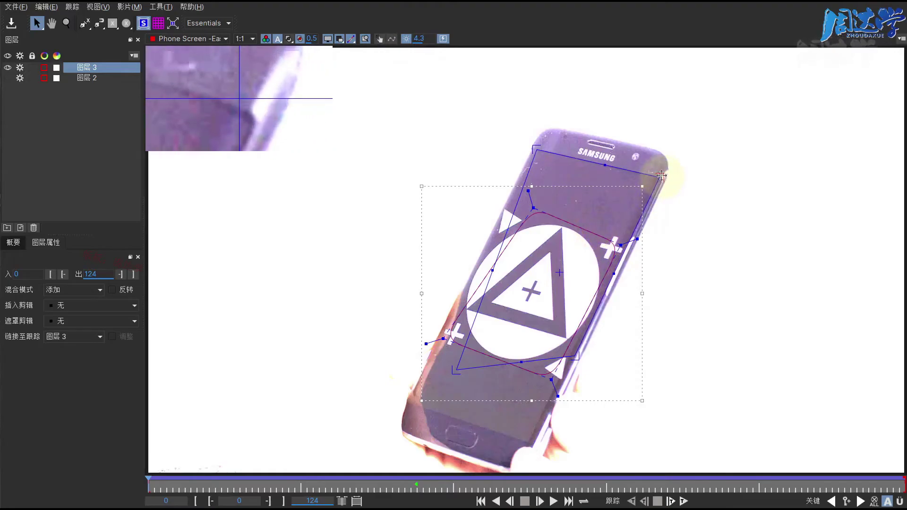
left_click_drag(456, 370, 414, 400)
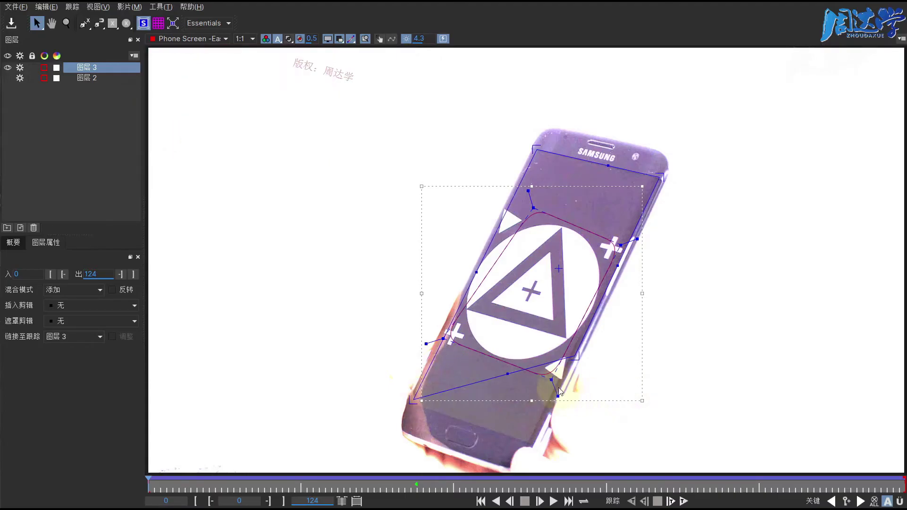
left_click_drag(533, 416, 531, 443)
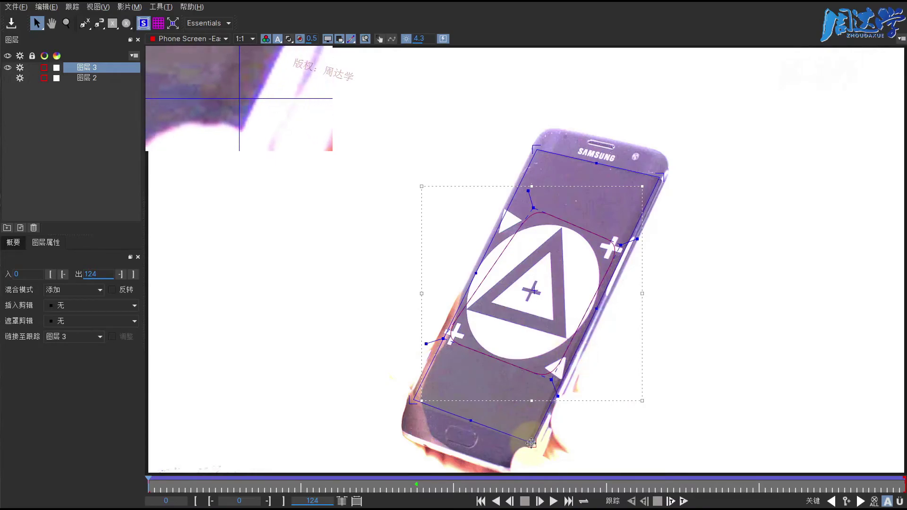
Step: Fine-tune all four corner positions on the screen corners, then turn the viewer gain back off
left_click_drag(410, 404, 407, 408)
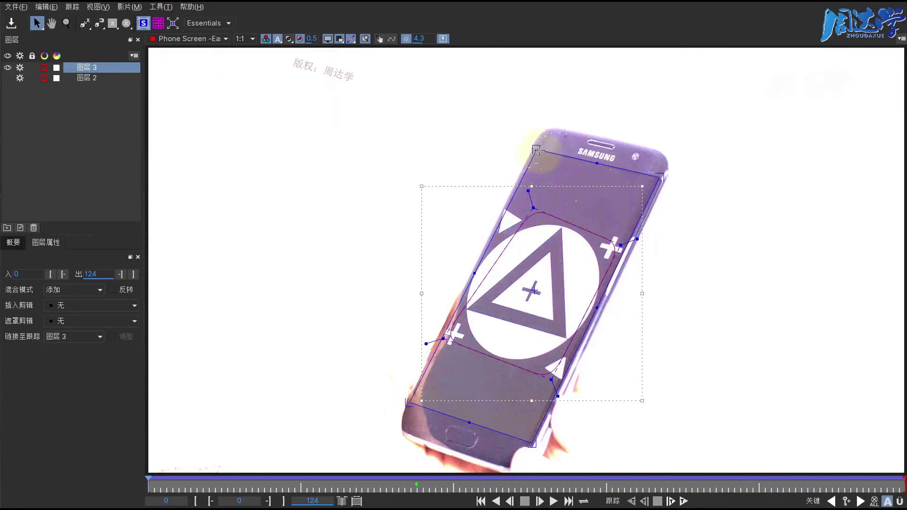
left_click_drag(537, 149, 533, 147)
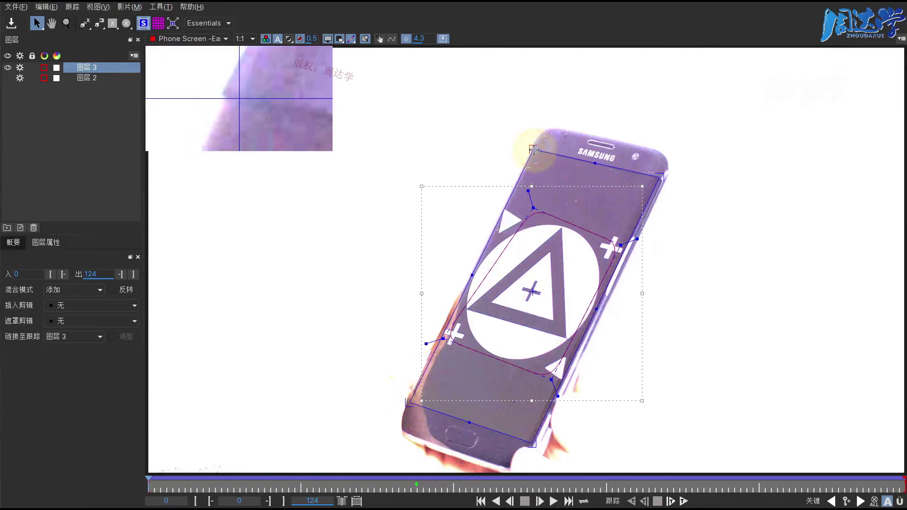
left_click_drag(410, 402, 408, 404)
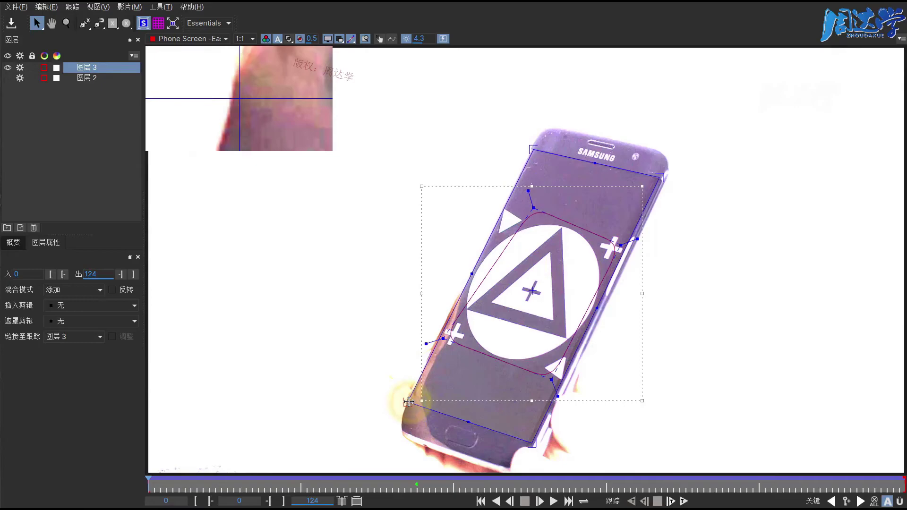
left_click_drag(533, 444, 532, 445)
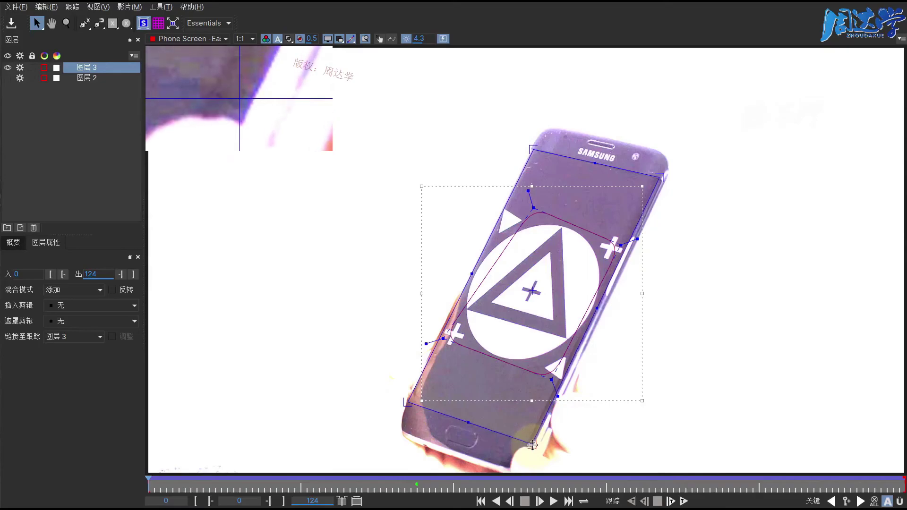
left_click_drag(662, 175, 662, 177)
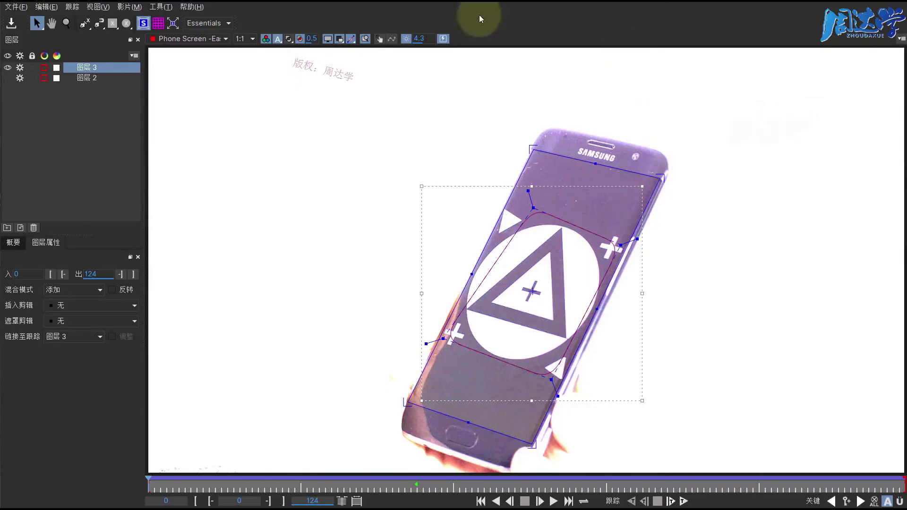
left_click(404, 40)
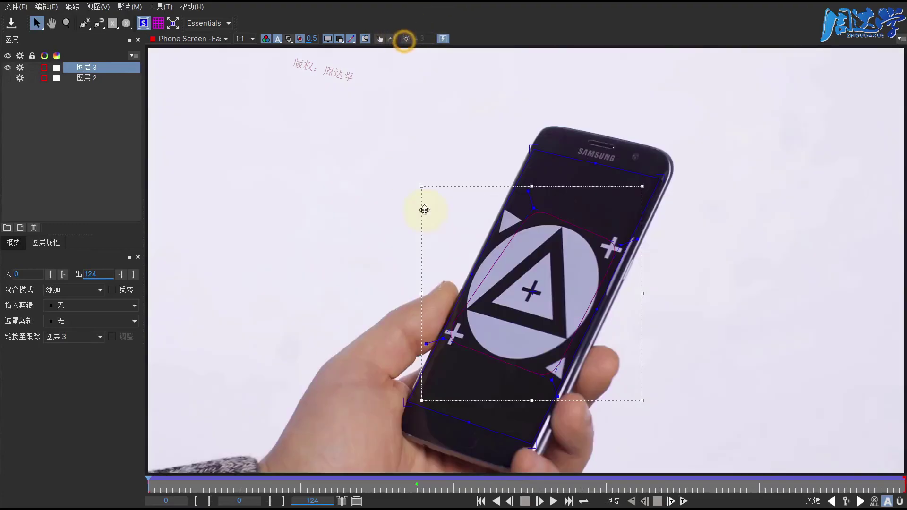
Step: Choose Import from the Insert Clip list and select the phone-screen-2 image file
left_click(65, 304)
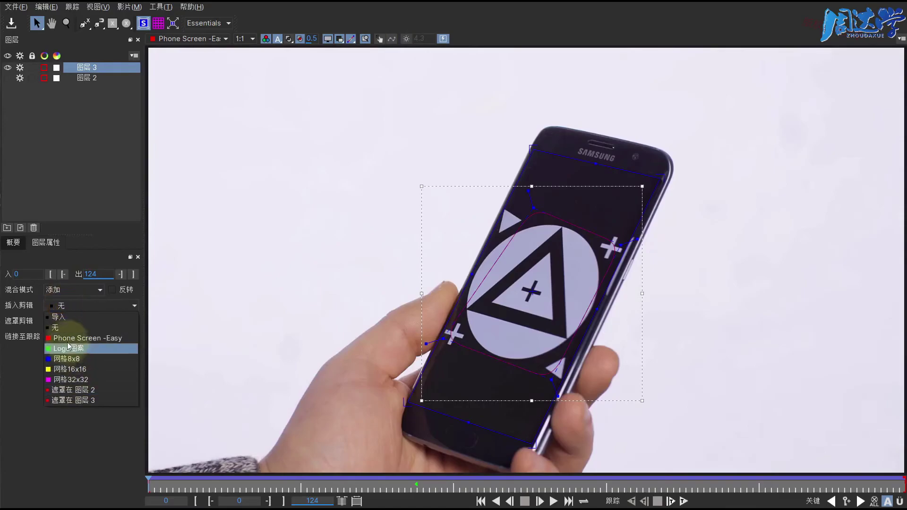
left_click(66, 317)
left_click(546, 147)
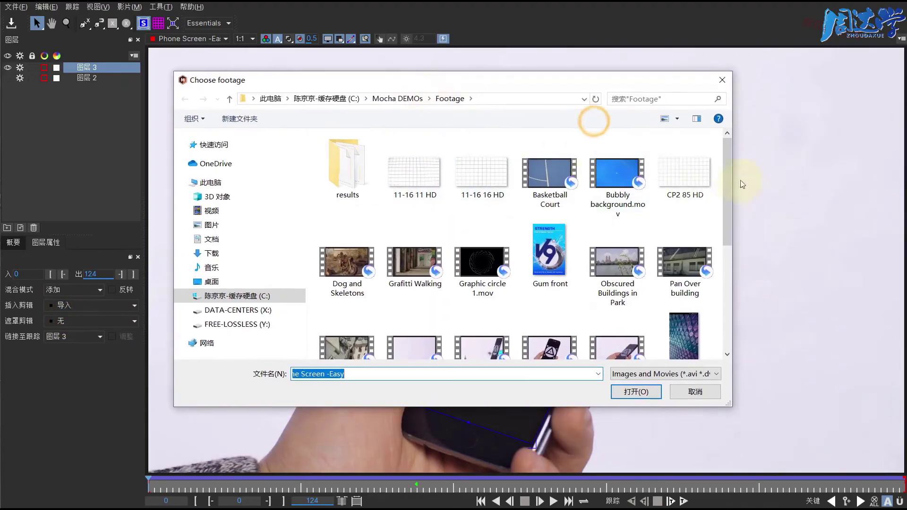
left_click_drag(730, 181, 729, 213)
left_click(683, 269)
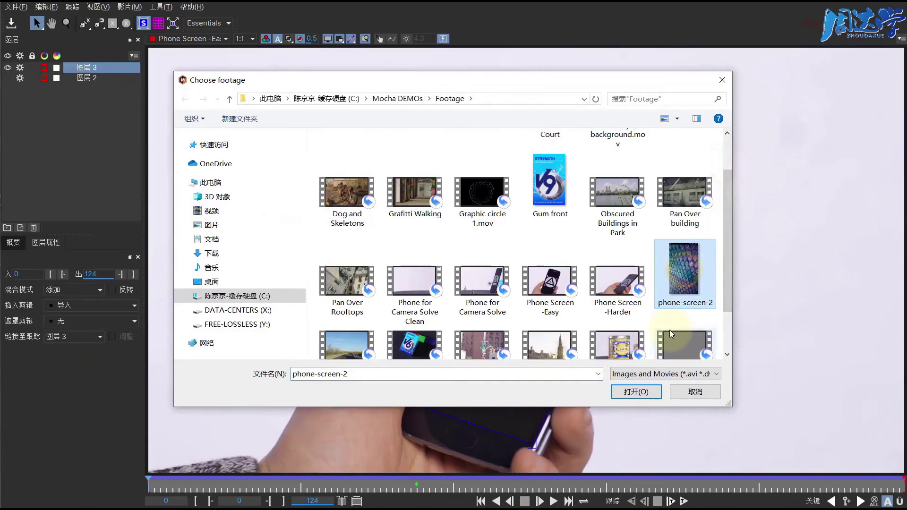
left_click(633, 392)
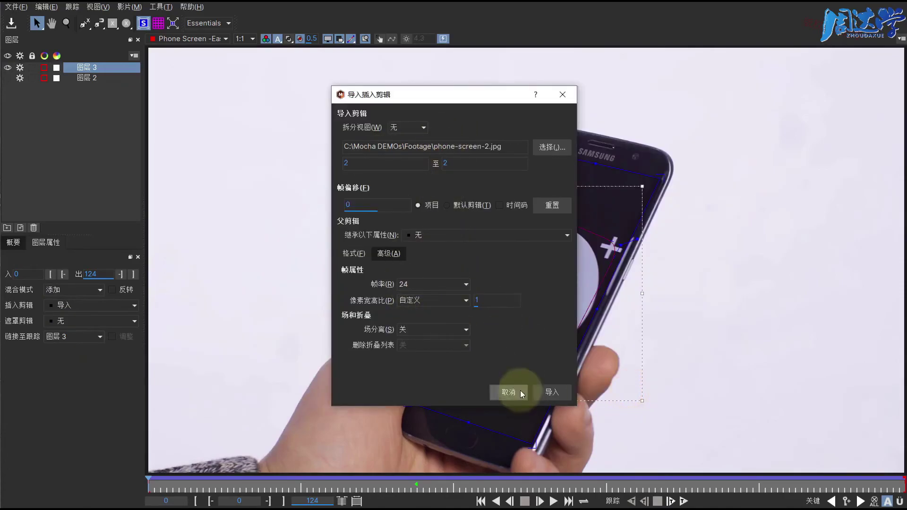
Step: Import phone-screen-2 as Layer 3's insert clip and return to frame 41 to review it
left_click(553, 391)
left_click_drag(208, 481, 728, 481)
mouse_move(780, 502)
left_mouse_down()
mouse_move(331, 501)
mouse_move(400, 505)
mouse_move(354, 493)
left_mouse_up()
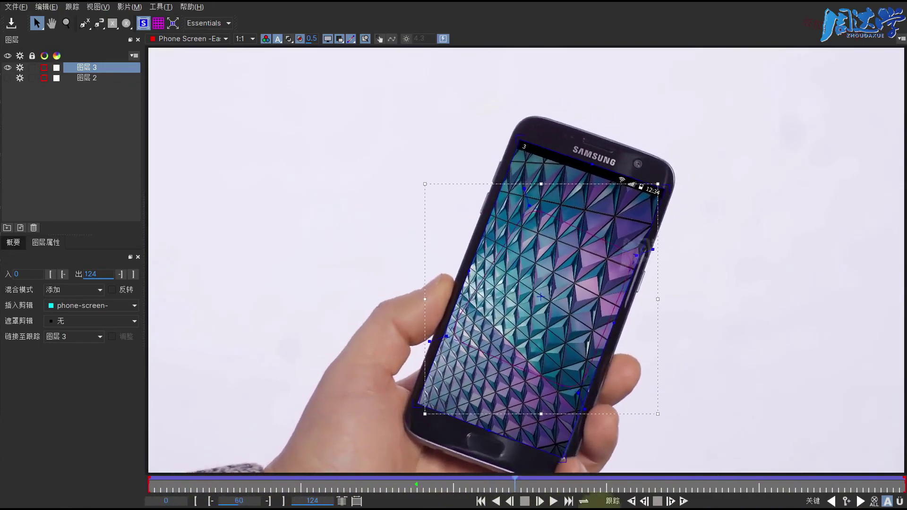
Step: Zoom in on the phone's top corner around frame 34, then check the insert's fit at frames 41 and 60
left_click(355, 493)
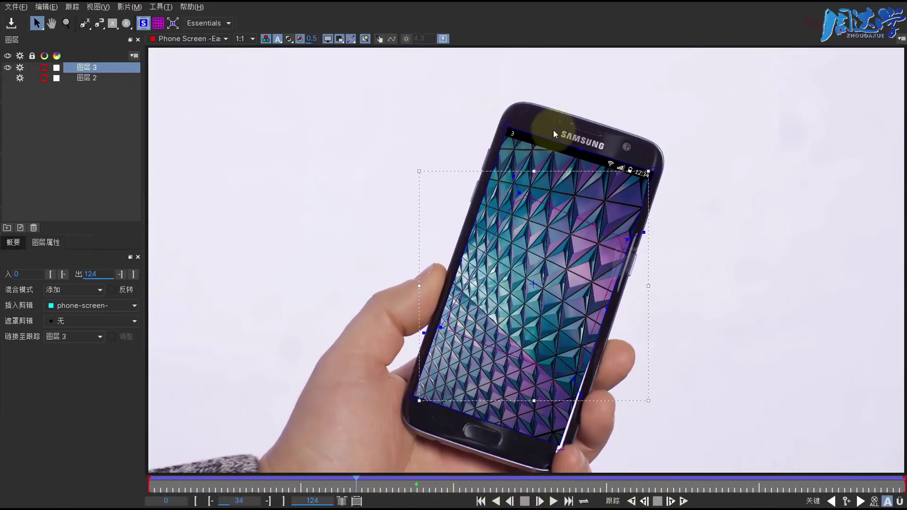
key("Right")
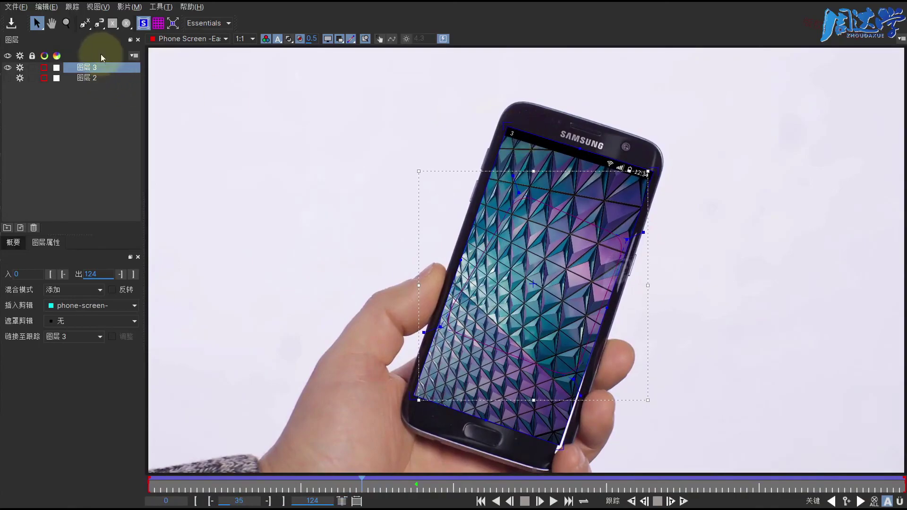
left_click(69, 22)
left_click(502, 112)
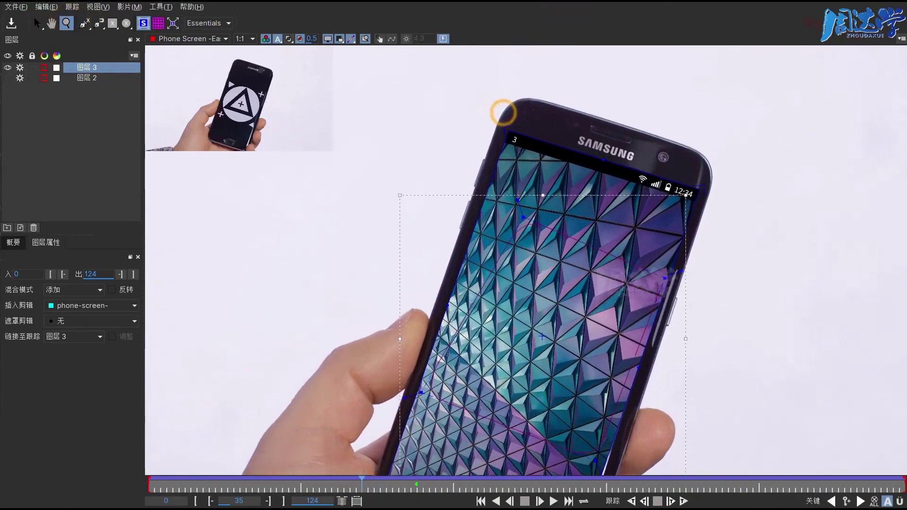
left_click_drag(550, 144, 544, 62)
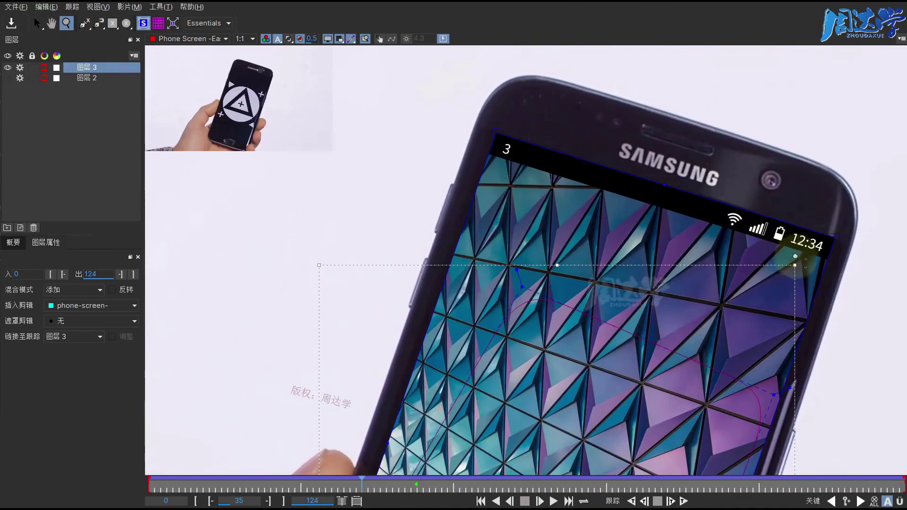
left_click_drag(385, 481, 869, 502)
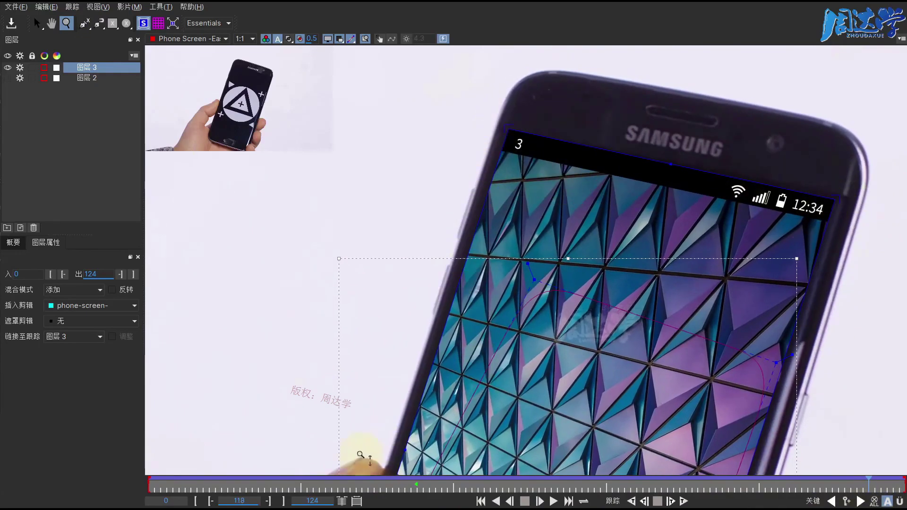
left_click_drag(357, 490, 515, 490)
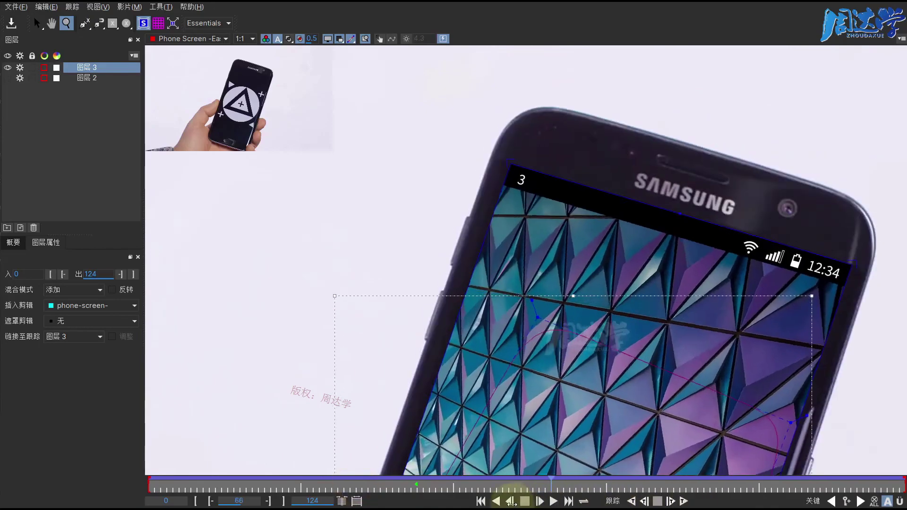